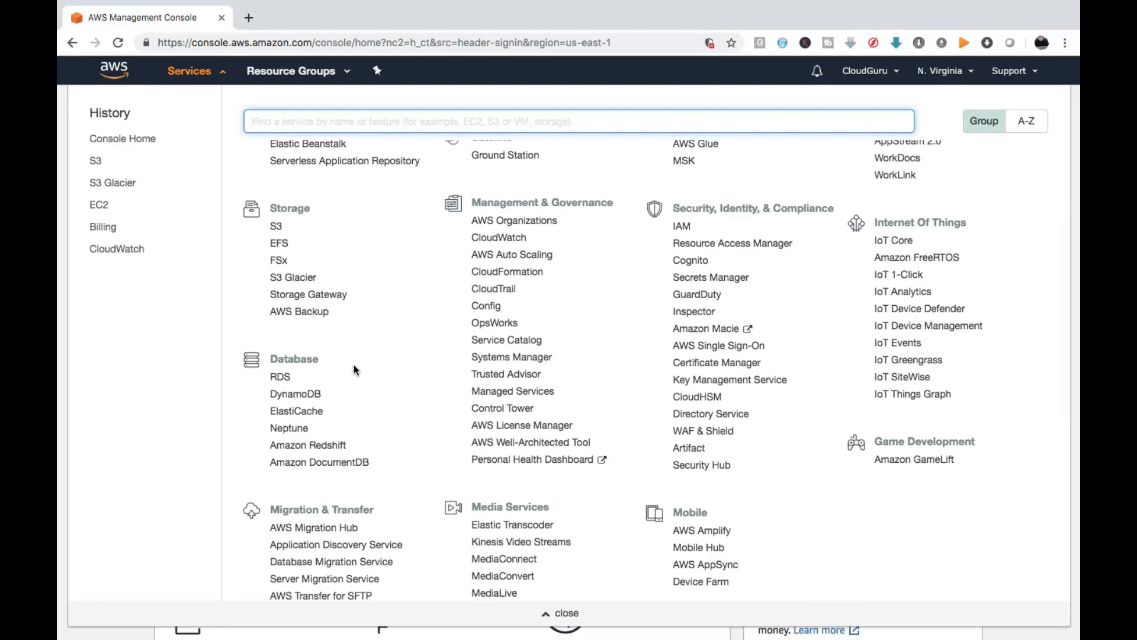
# Step: Open the DynamoDB service in a new browser tab and switch to that tab
pyautogui.rightClick(299, 396)
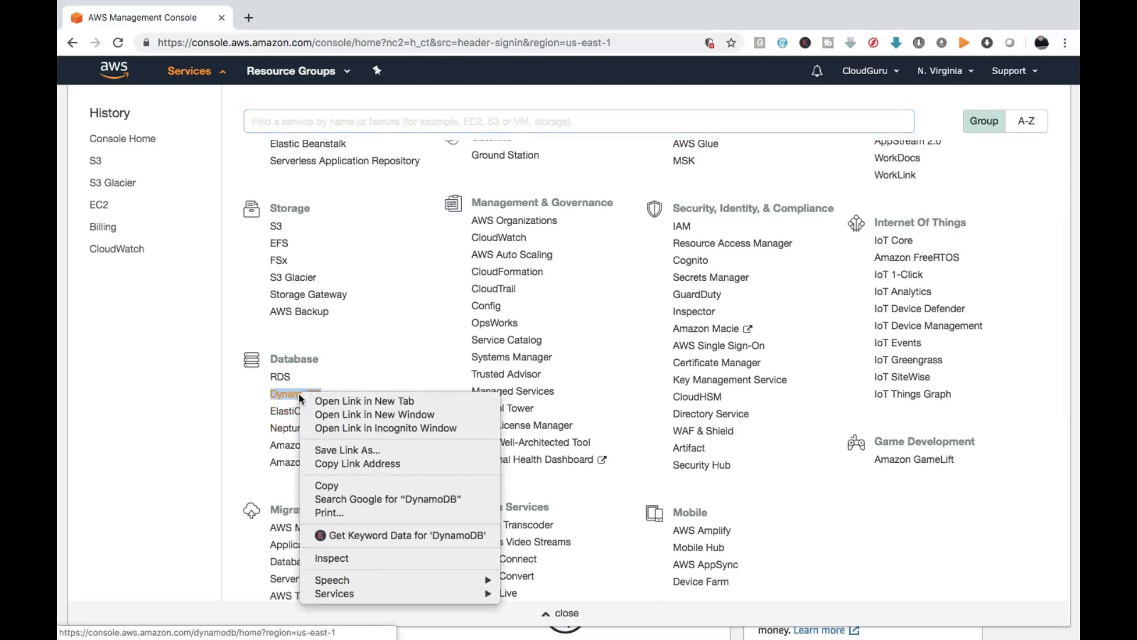
pyautogui.click(330, 403)
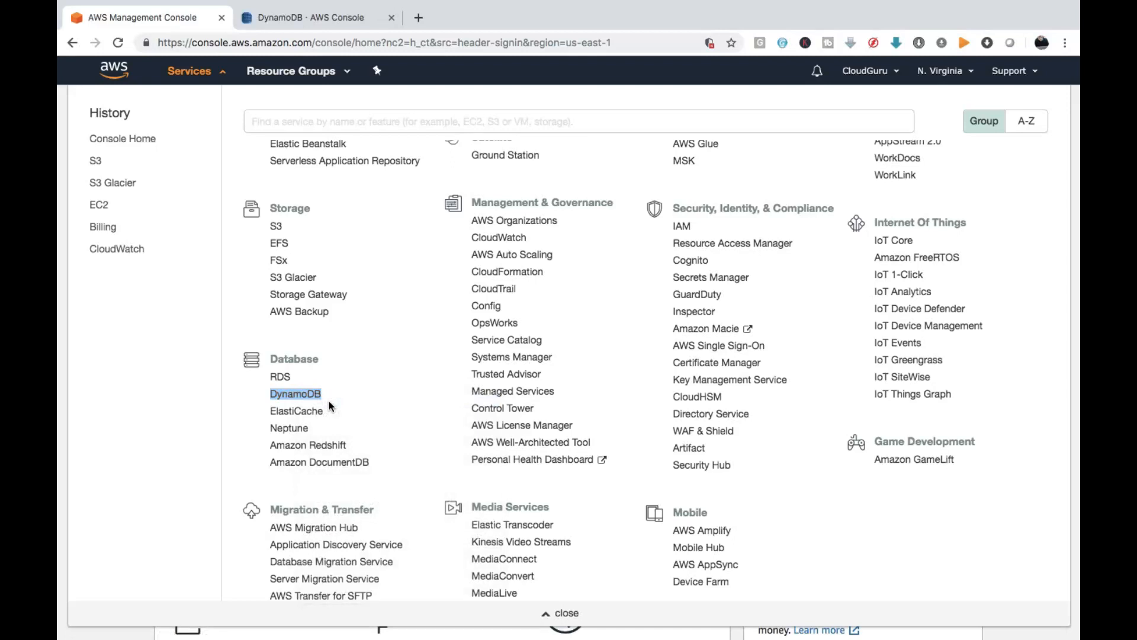
pyautogui.moveTo(397, 6)
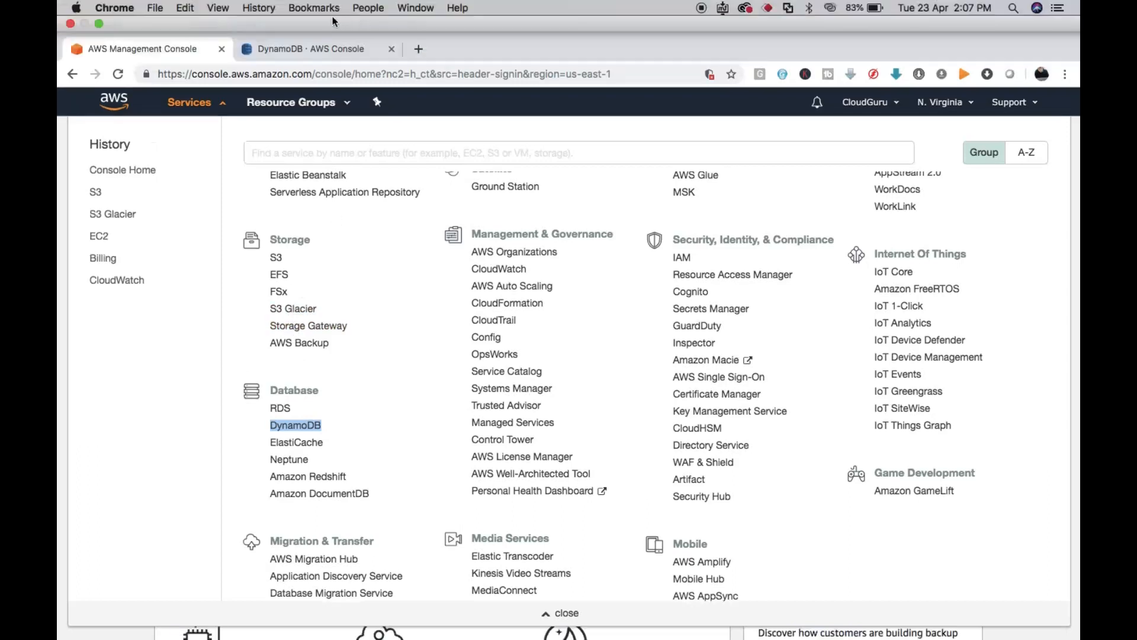
pyautogui.click(306, 48)
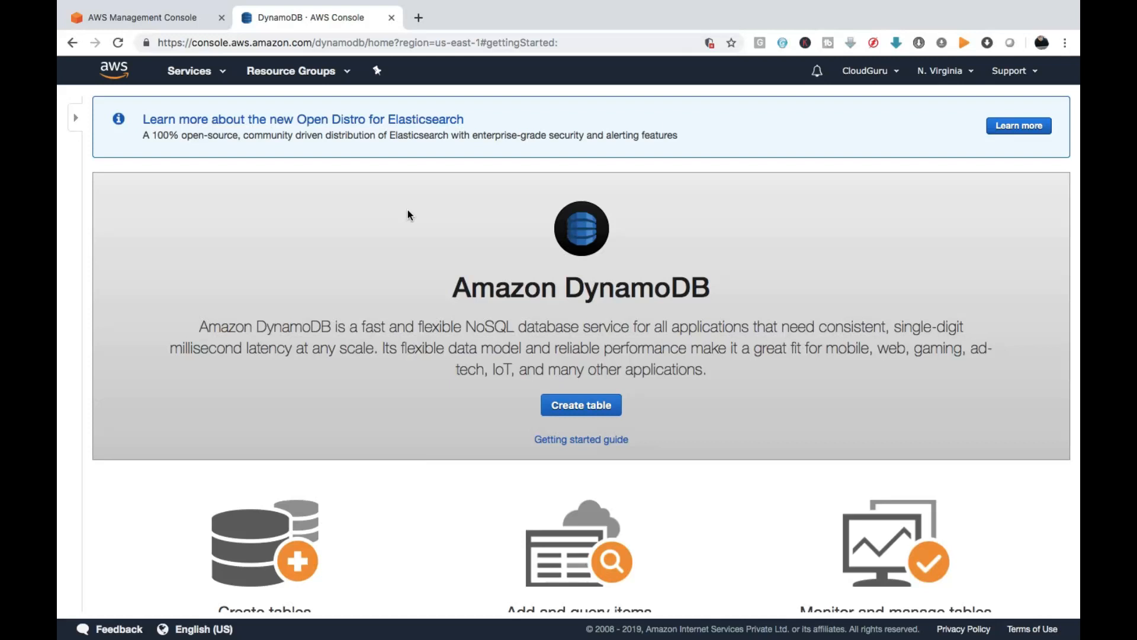
# Step: Create a DynamoDB table named demo with the String partition key aws, keeping the default settings
pyautogui.scroll(-3, 408, 211)
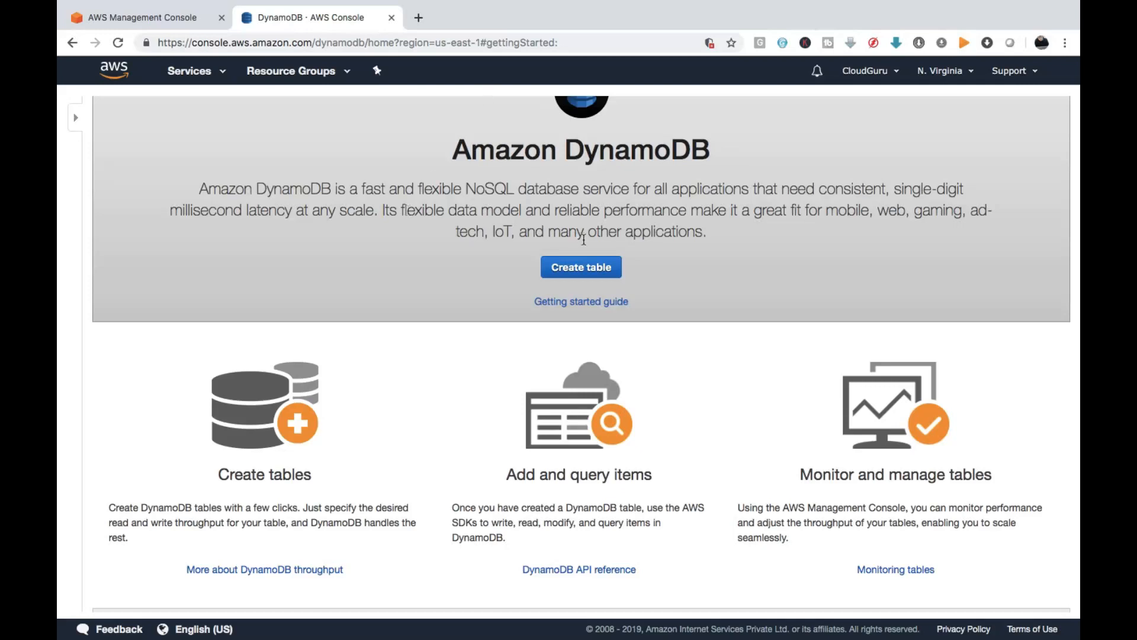
pyautogui.click(584, 267)
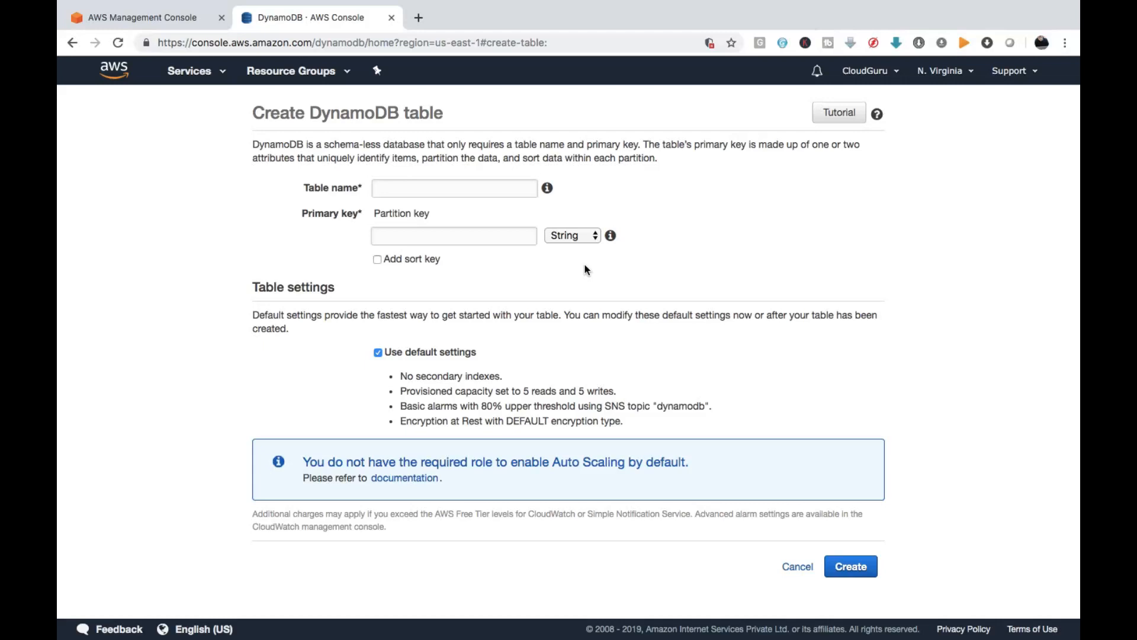
pyautogui.click(443, 189)
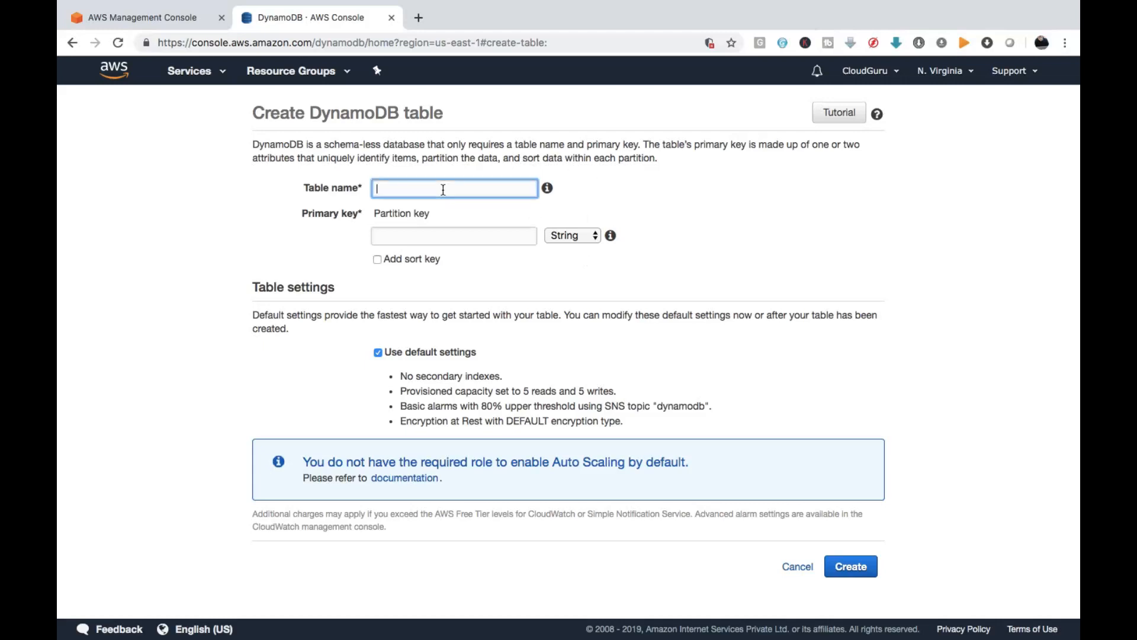
pyautogui.write('demo')
pyautogui.click(592, 237)
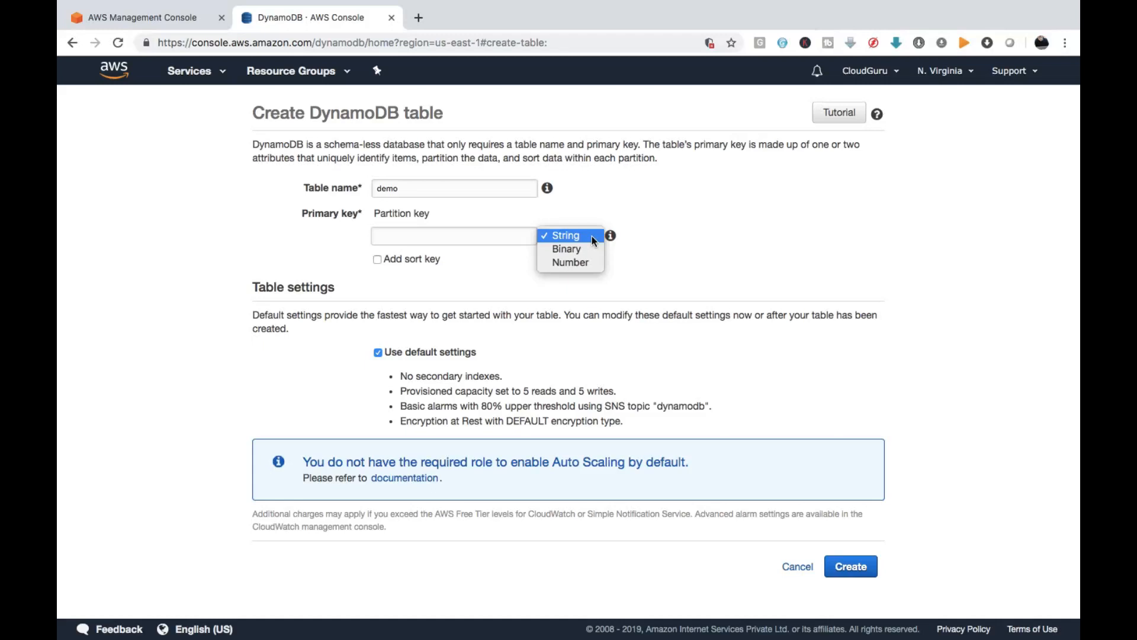
pyautogui.click(388, 239)
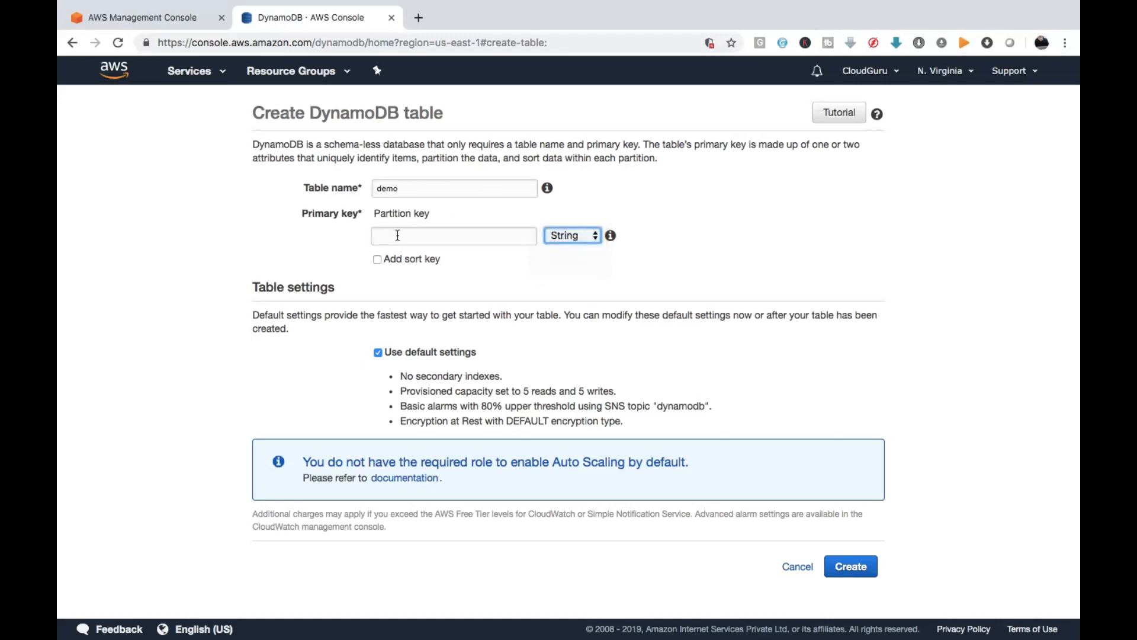
pyautogui.click(397, 235)
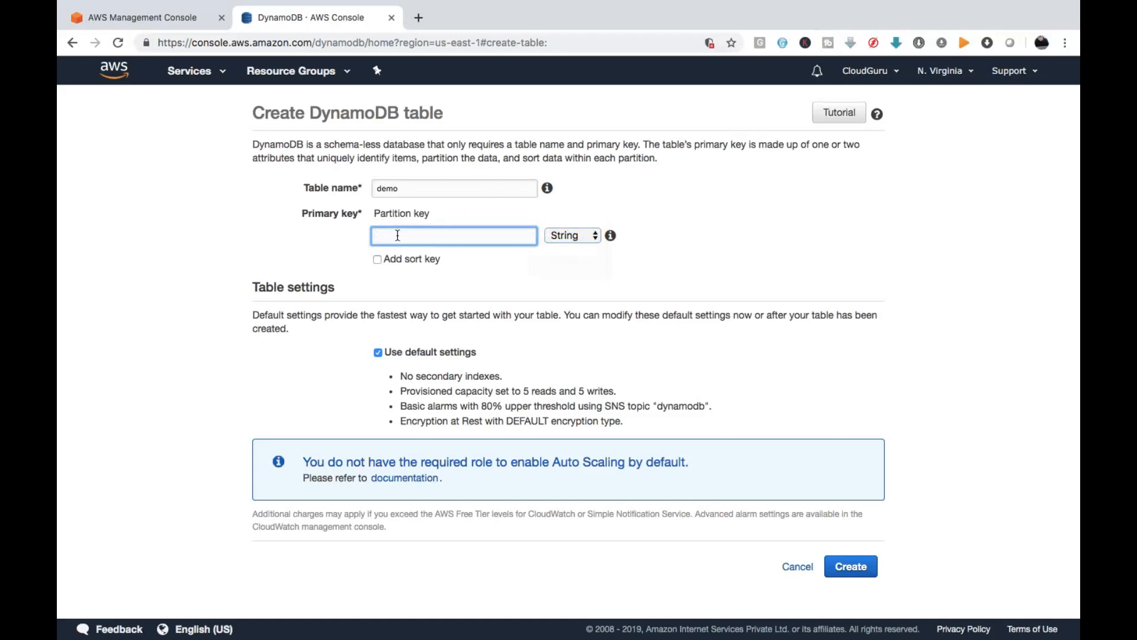
pyautogui.write('aws')
pyautogui.click(849, 566)
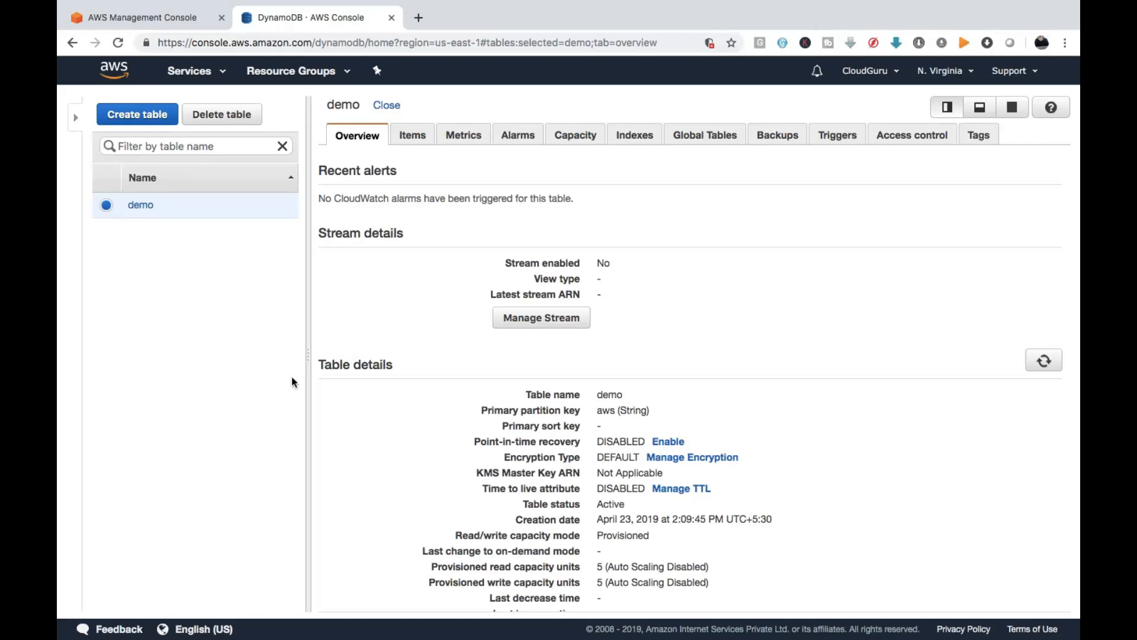
# Step: Start a new item in the demo table and set its aws key value to Class
pyautogui.click(414, 138)
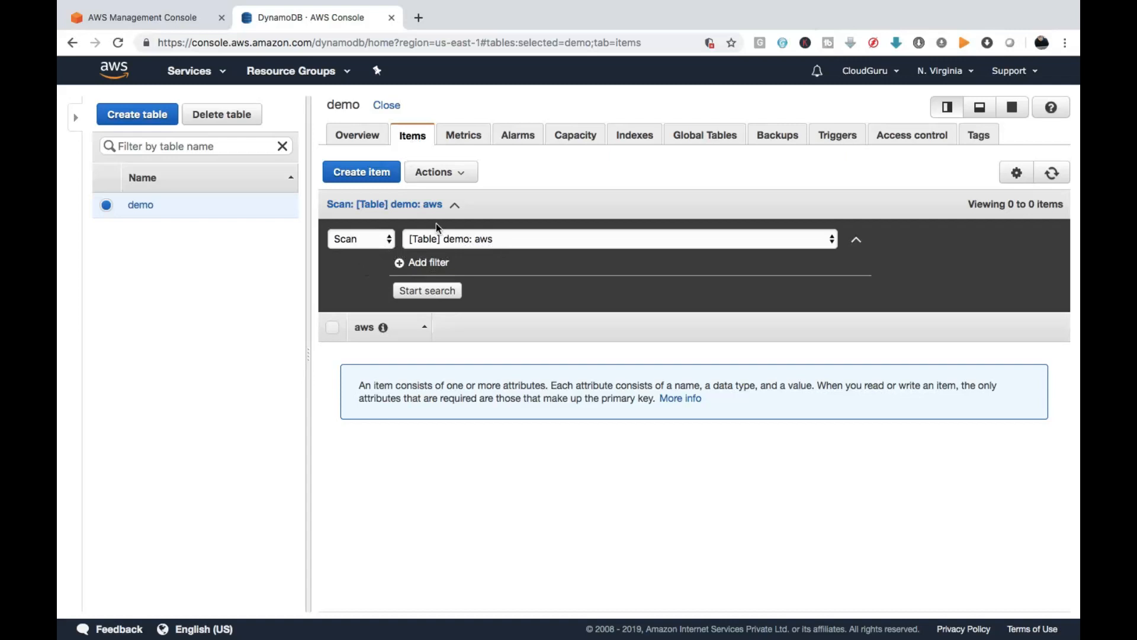
pyautogui.click(373, 173)
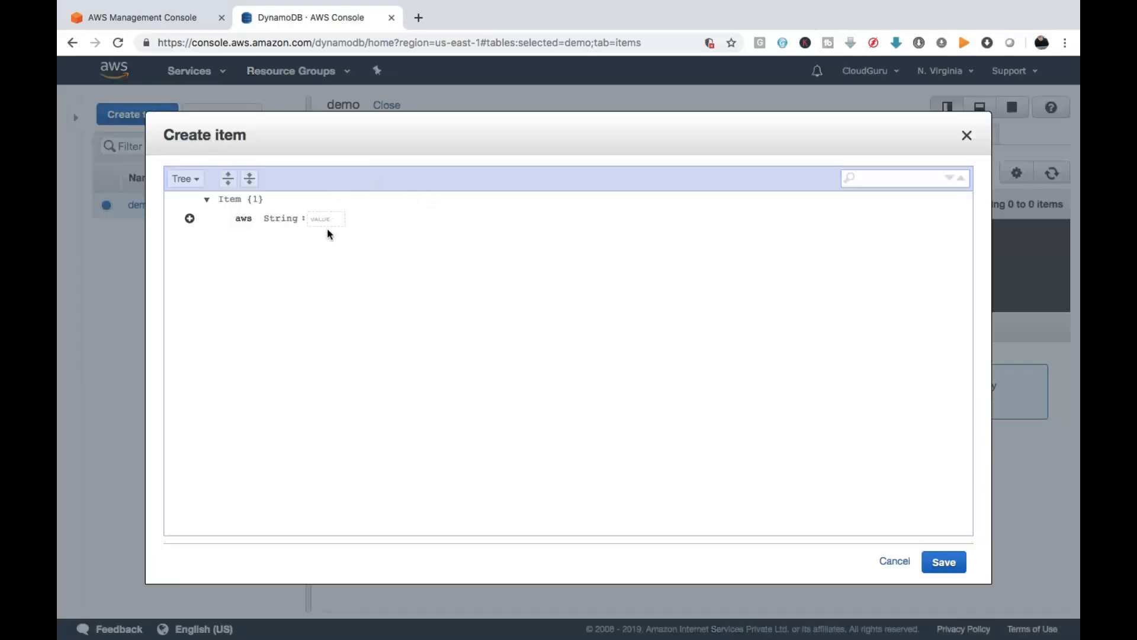
pyautogui.click(316, 219)
pyautogui.write('Class')
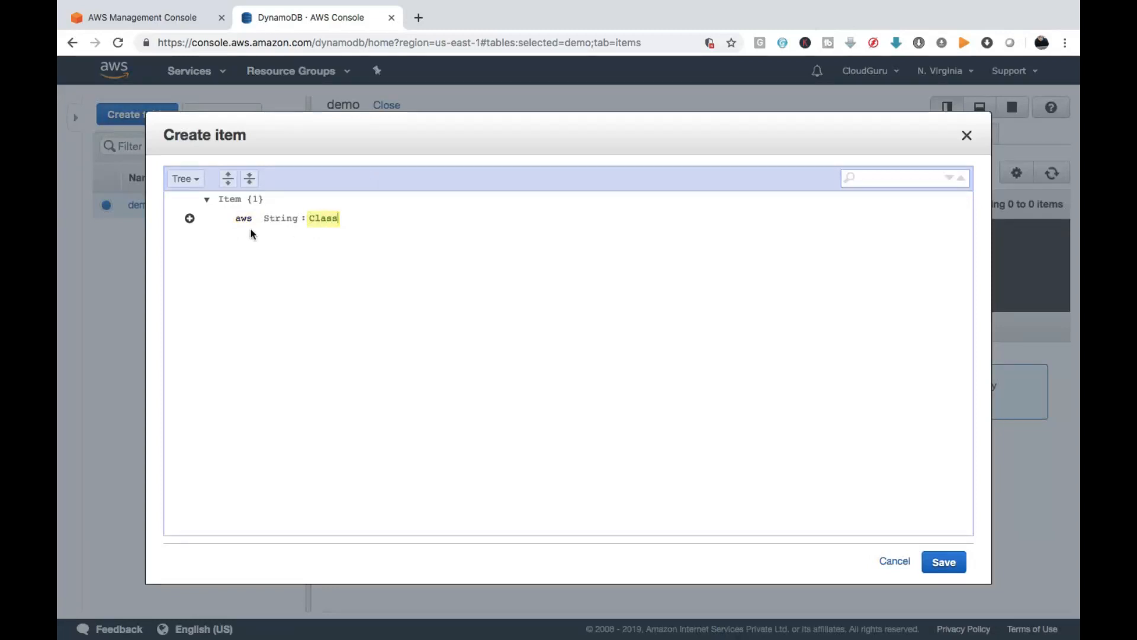
# Step: Insert a String attribute named FirstName with the value xyz into the new item
pyautogui.click(190, 219)
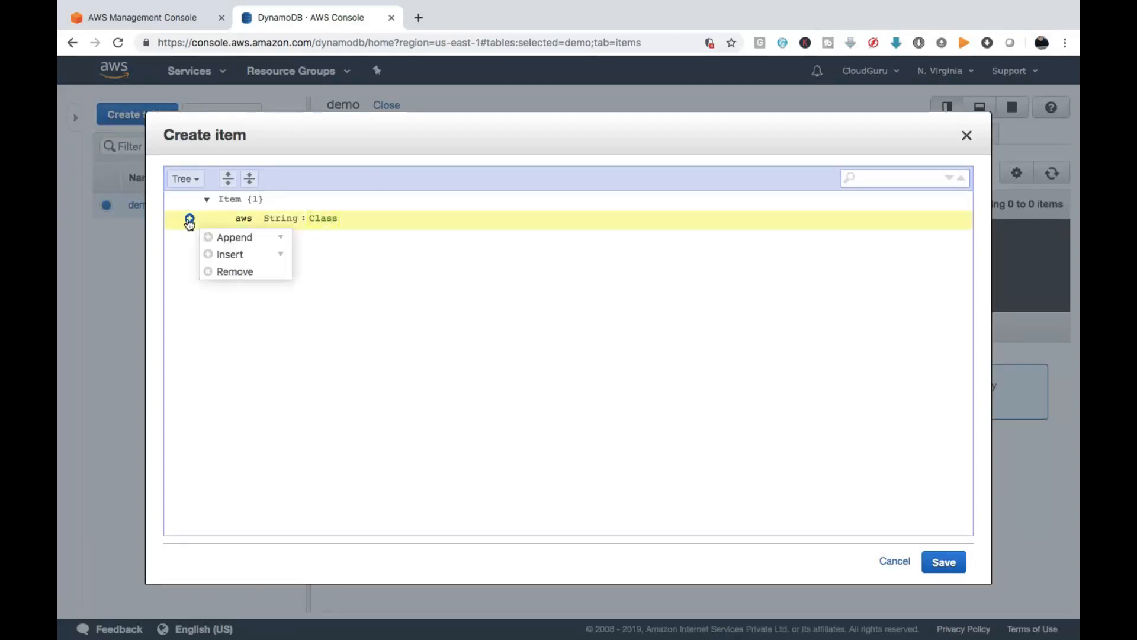
pyautogui.click(265, 255)
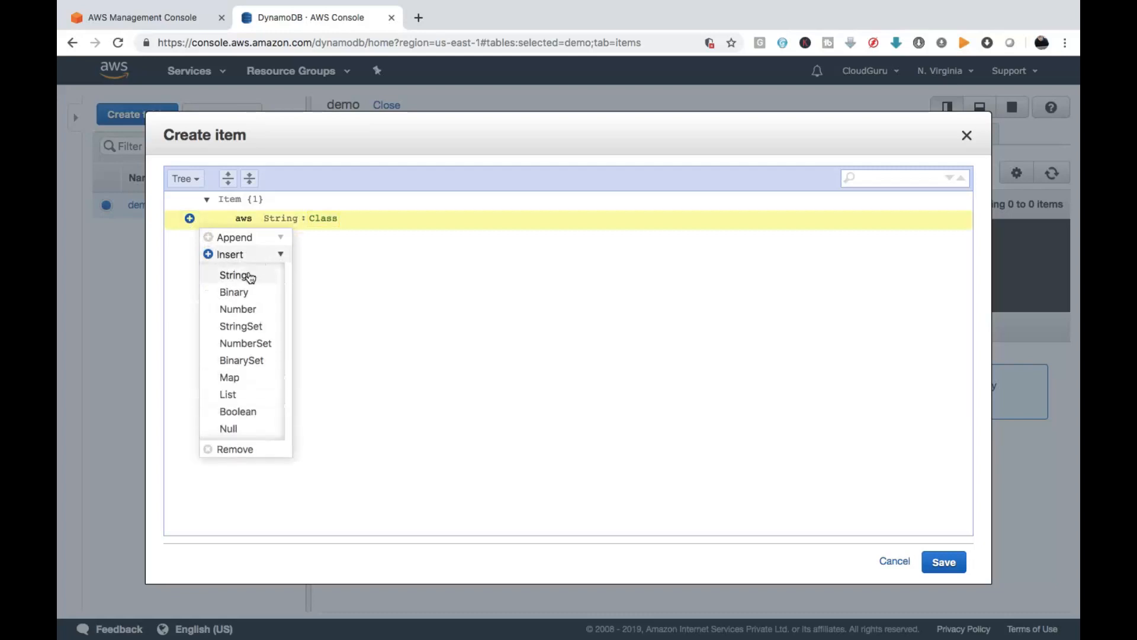
pyautogui.click(246, 275)
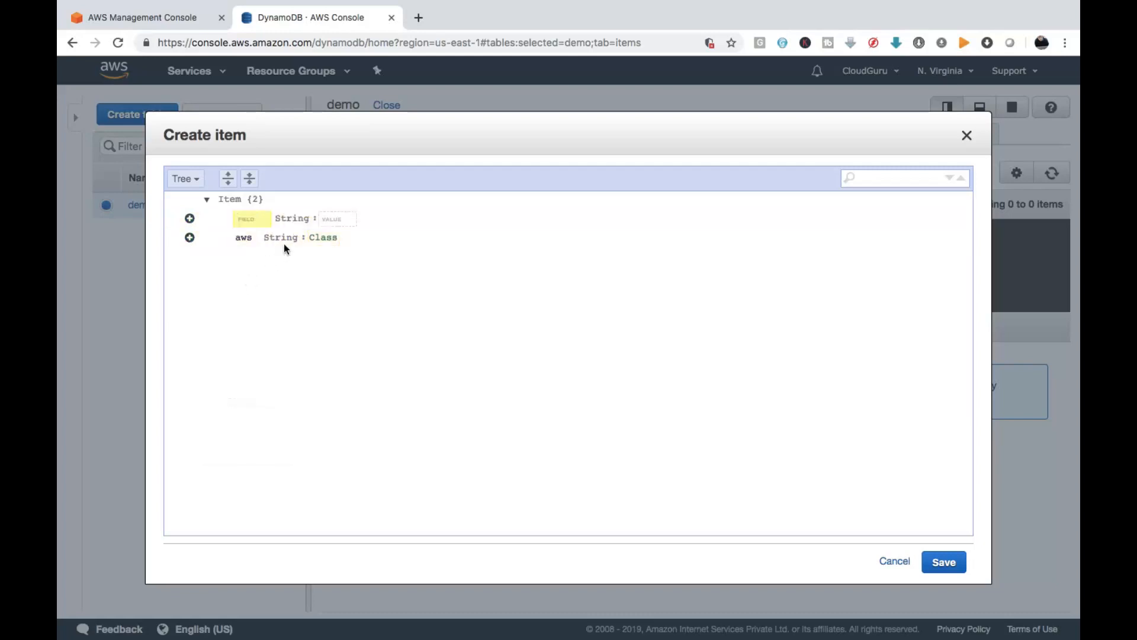
pyautogui.write('FirstName')
pyautogui.press('Tab')
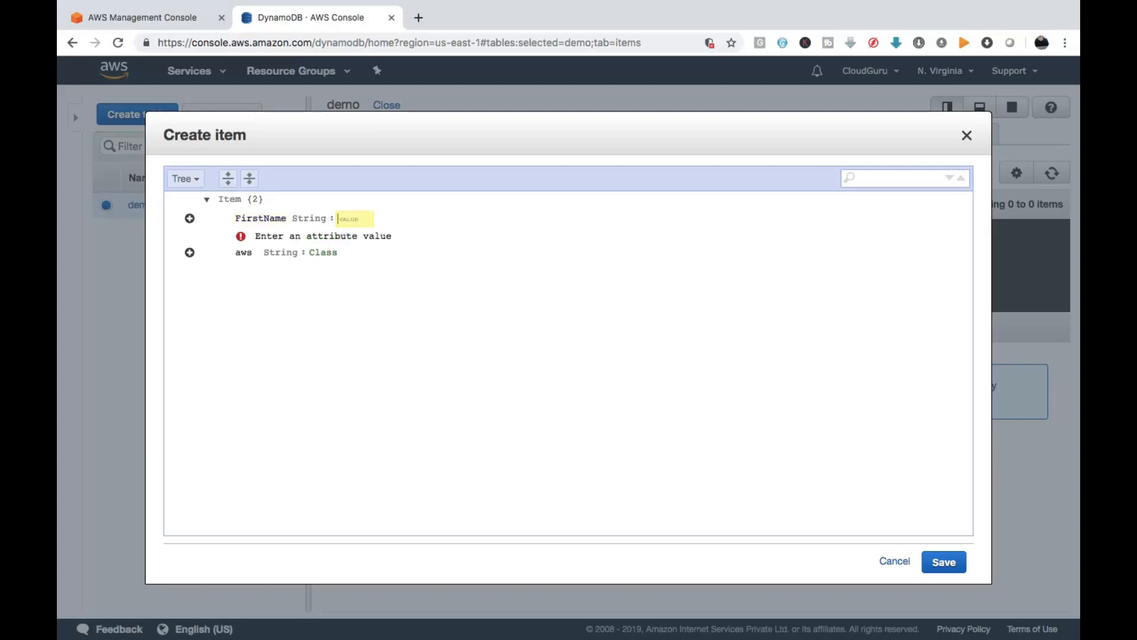
pyautogui.write('x')
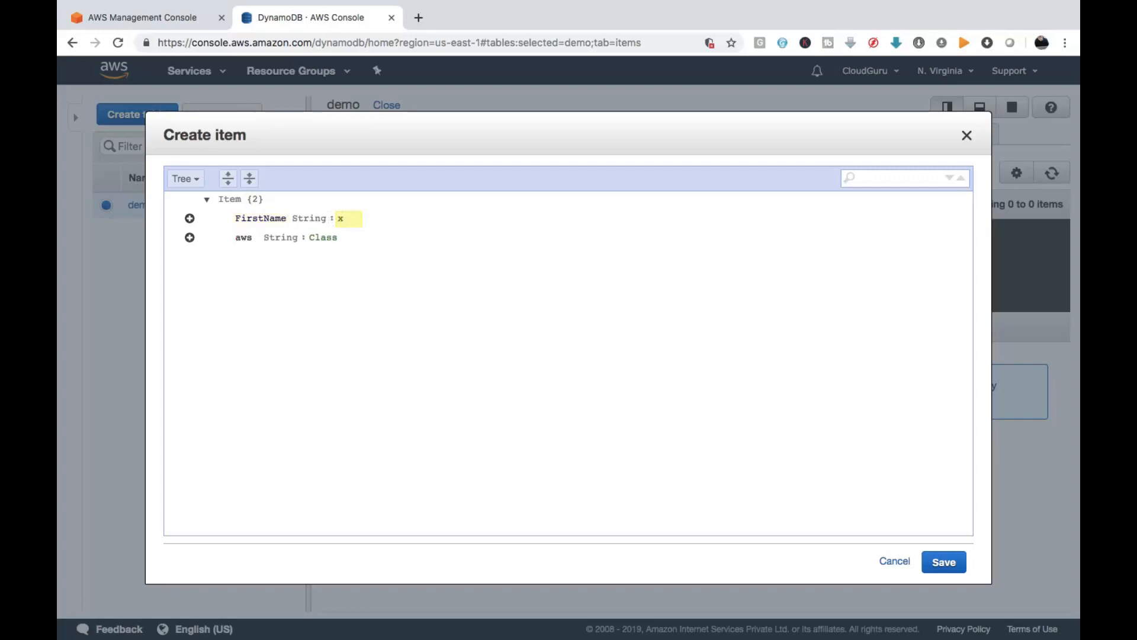
pyautogui.write('yz')
# Step: Insert a String attribute named LastName with the value cloud into the item
pyautogui.click(190, 219)
pyautogui.click(237, 243)
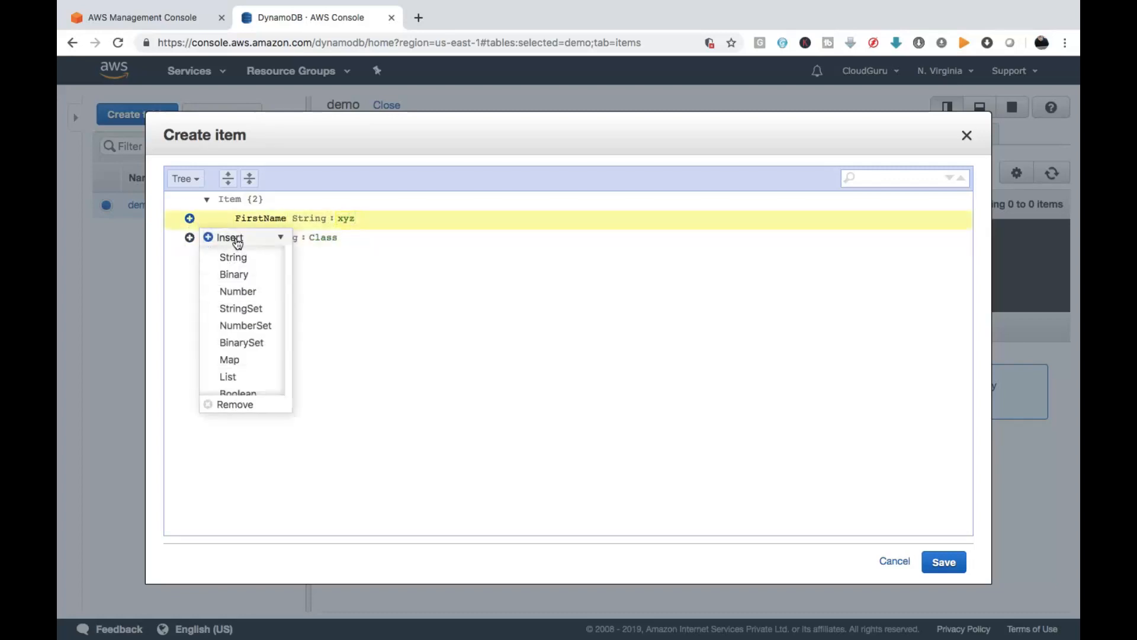
pyautogui.click(247, 261)
pyautogui.write('L')
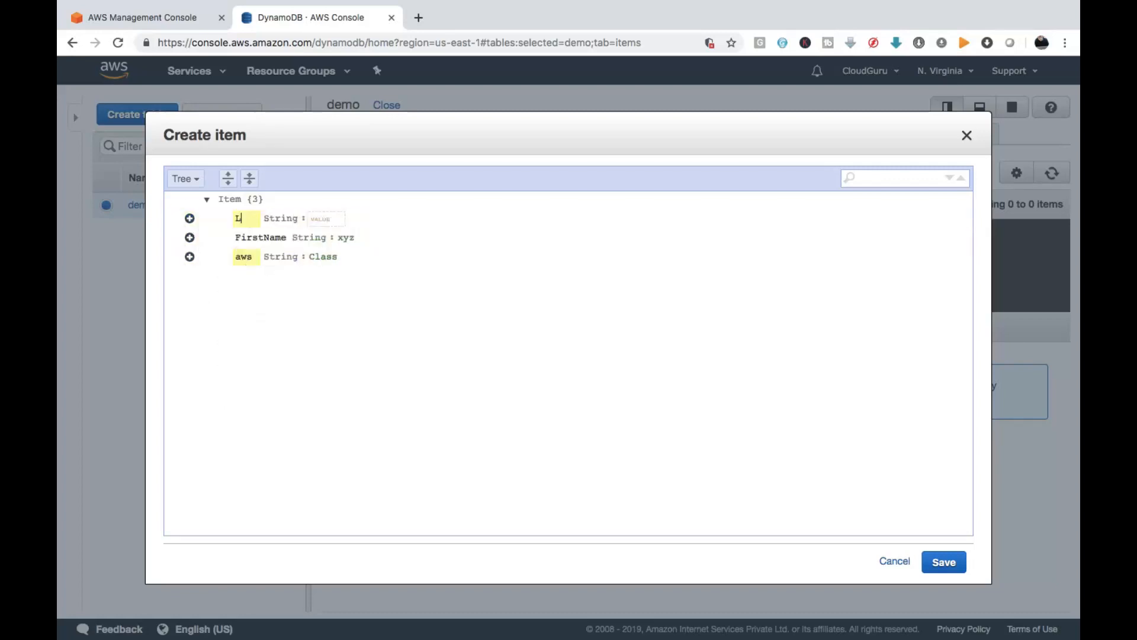
pyautogui.write('astName')
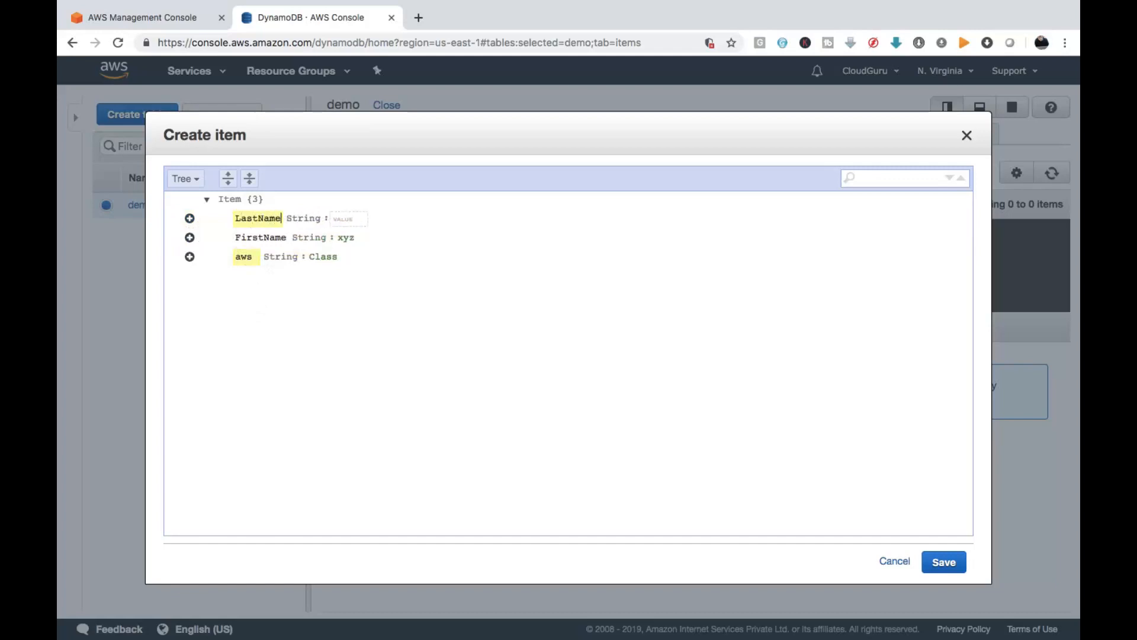
pyautogui.press('Tab')
pyautogui.press('Tab')
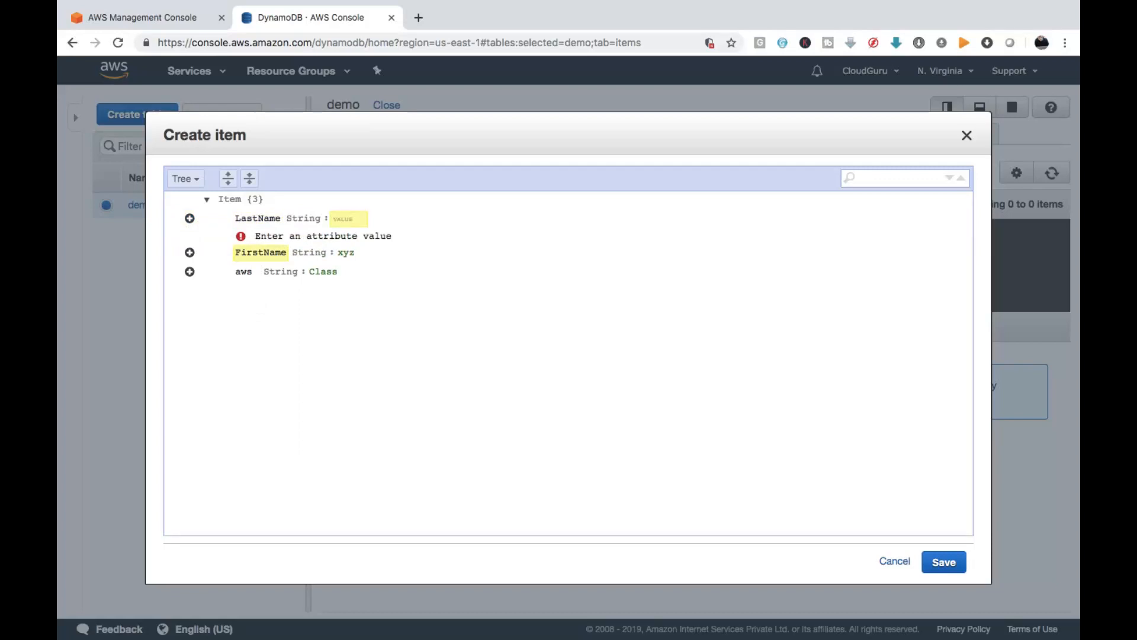
pyautogui.write('c')
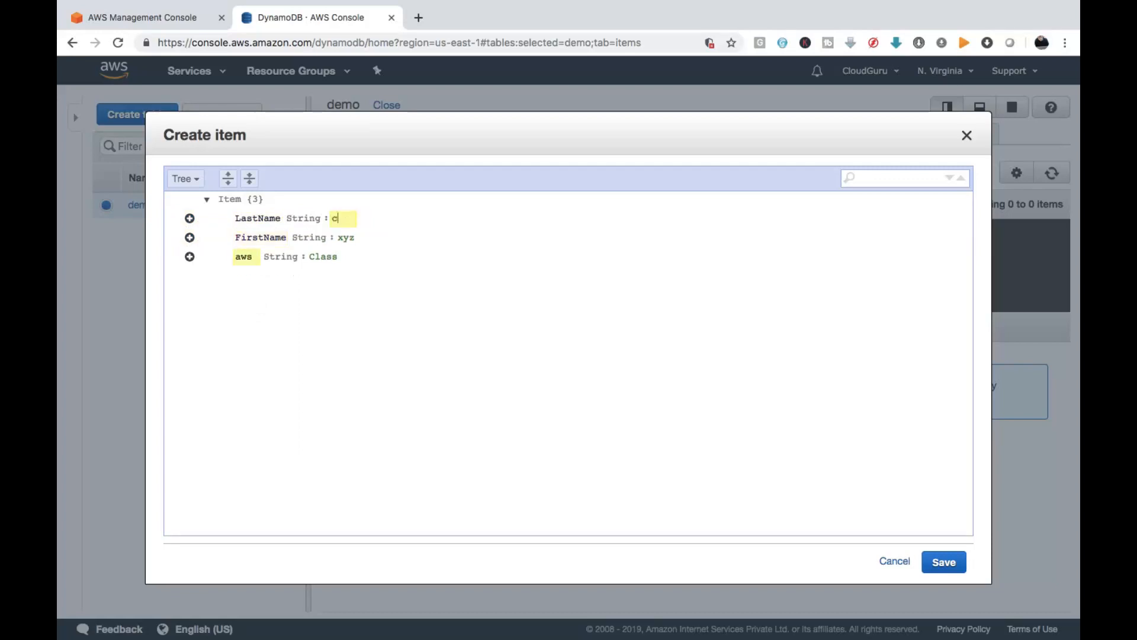
pyautogui.write('loud')
# Step: Insert a String attribute named post with the value cloud admin into the item
pyautogui.click(189, 219)
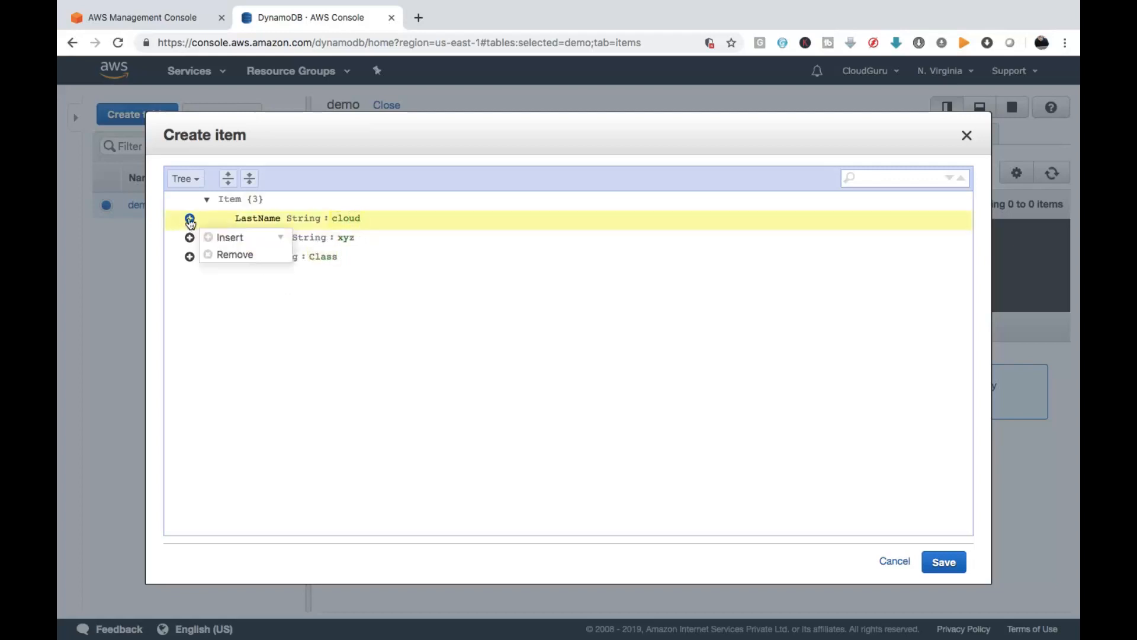
pyautogui.click(281, 237)
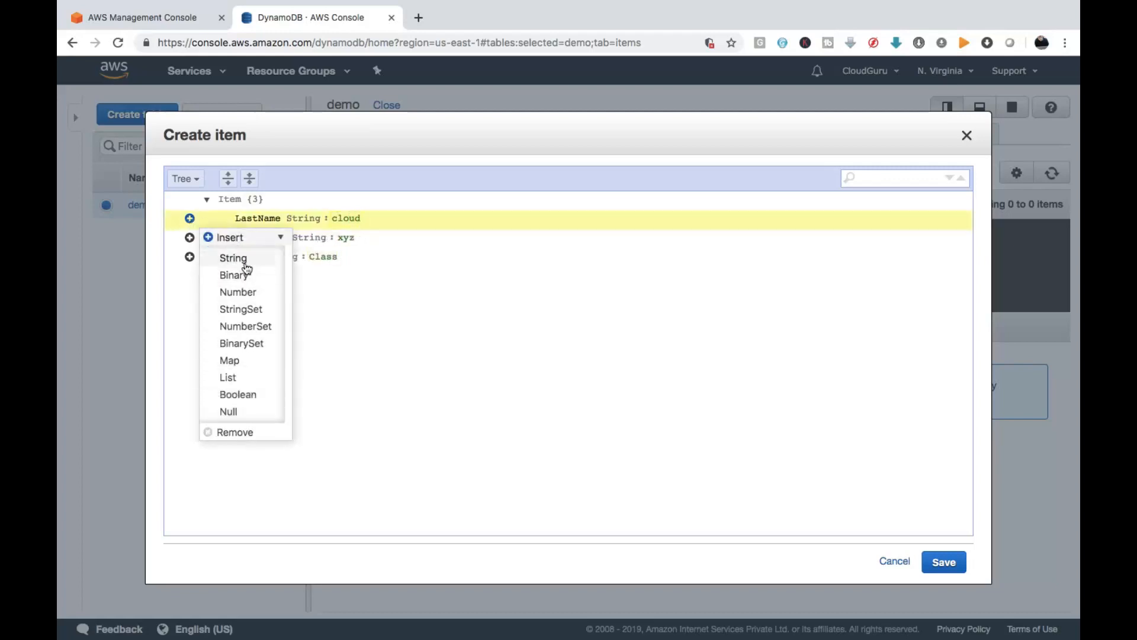
pyautogui.click(244, 261)
pyautogui.write('post')
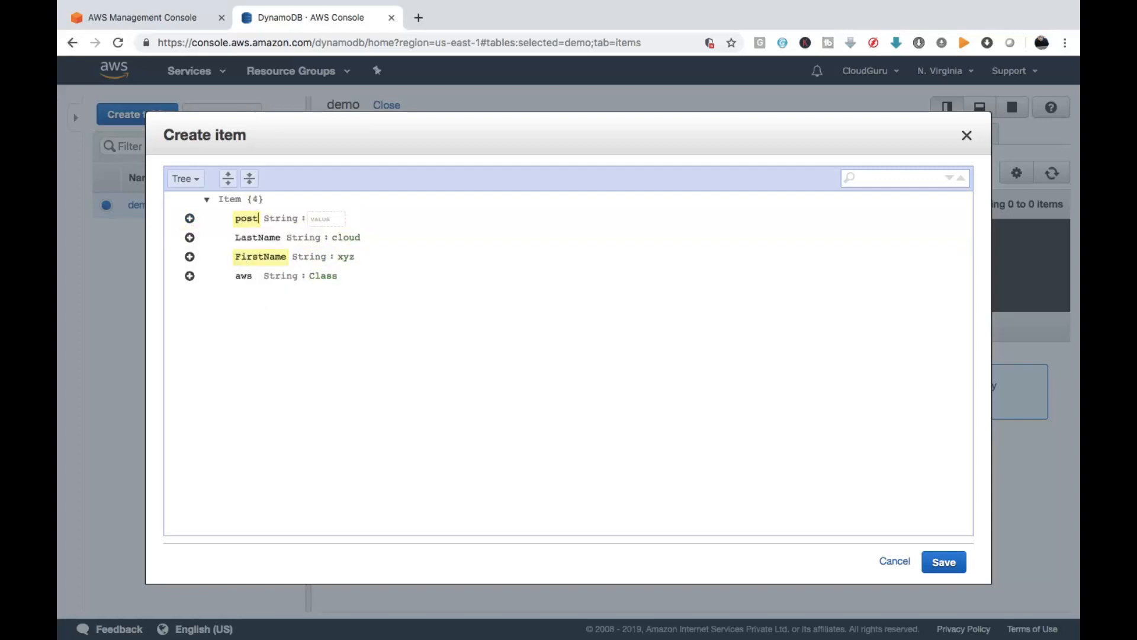
pyautogui.press('Tab')
pyautogui.write('cloud admin')
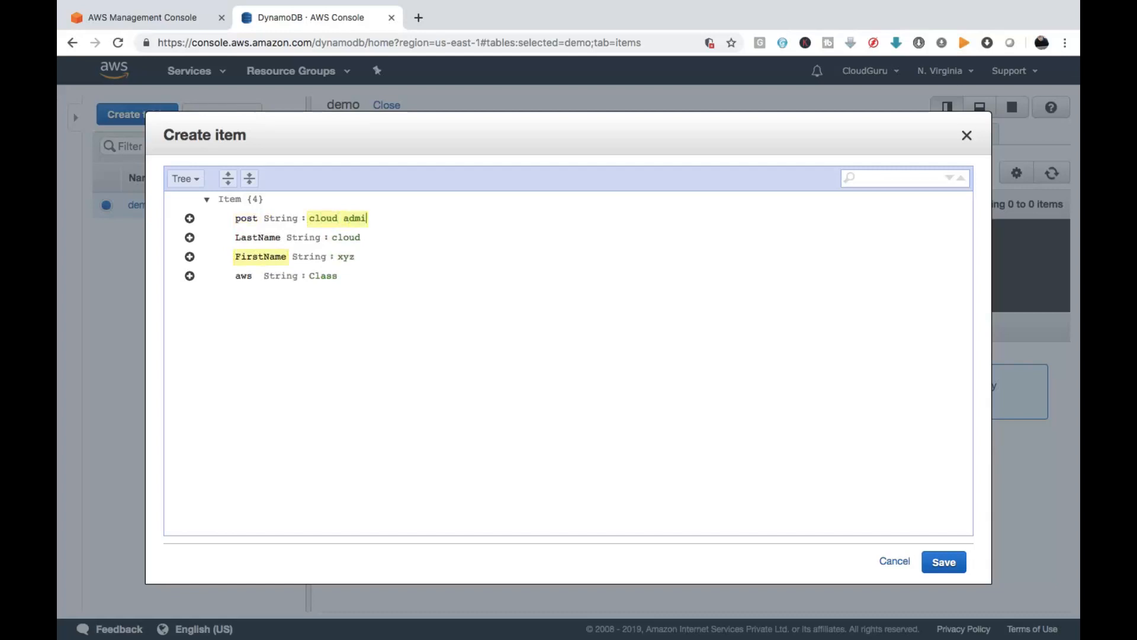
# Step: Insert a String attribute named salary with the value 50000 and save the item to the table
pyautogui.click(190, 219)
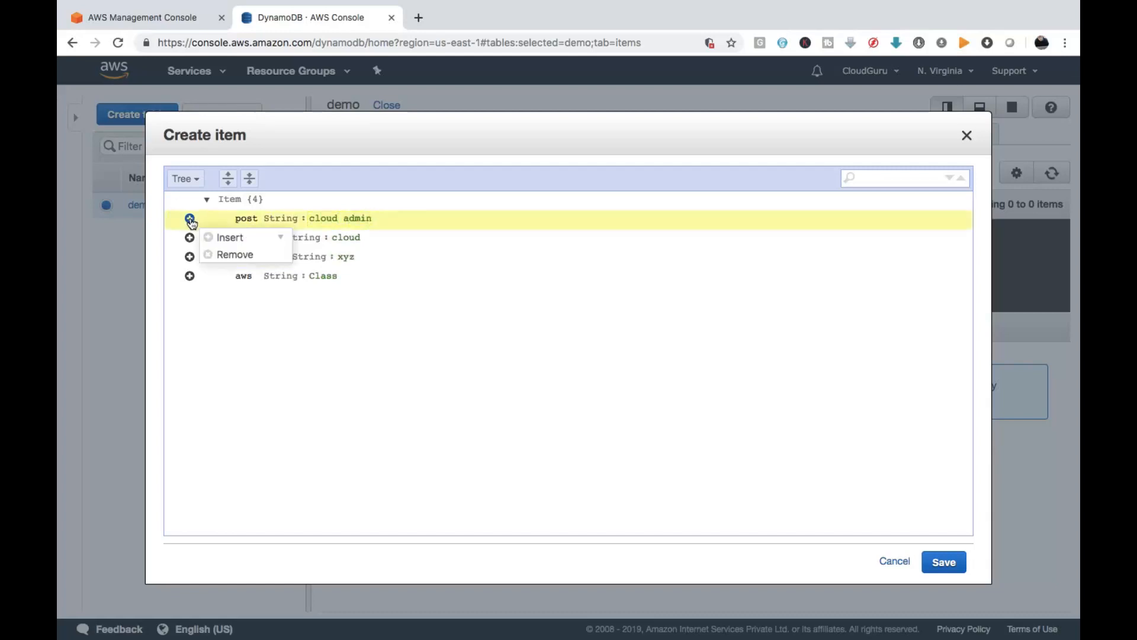
pyautogui.click(244, 258)
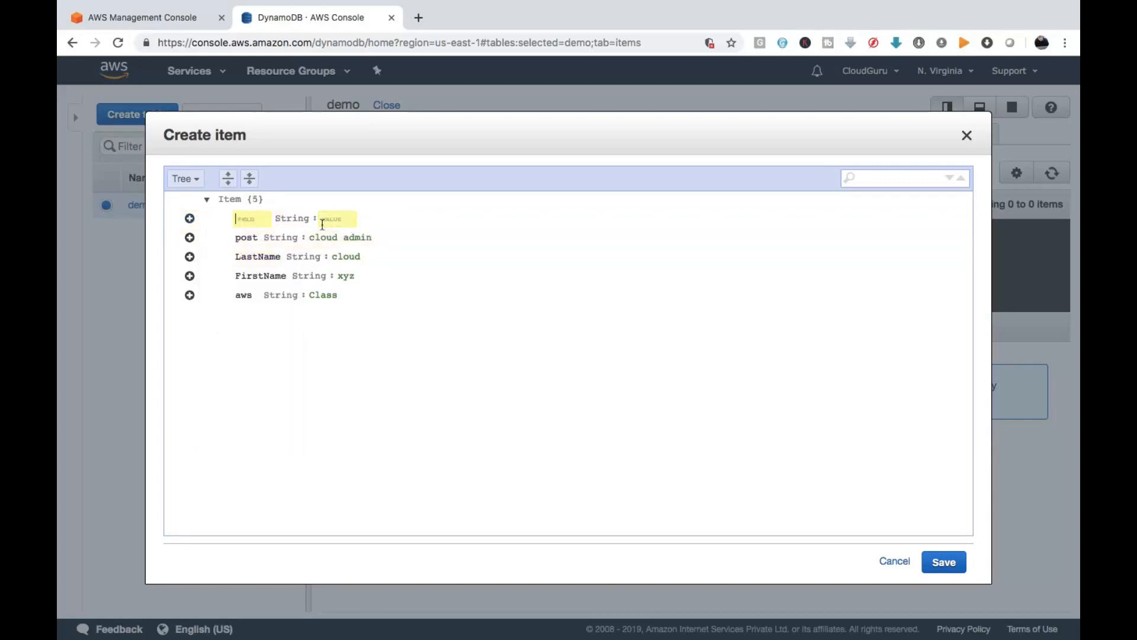
pyautogui.write('salary')
pyautogui.press('Tab')
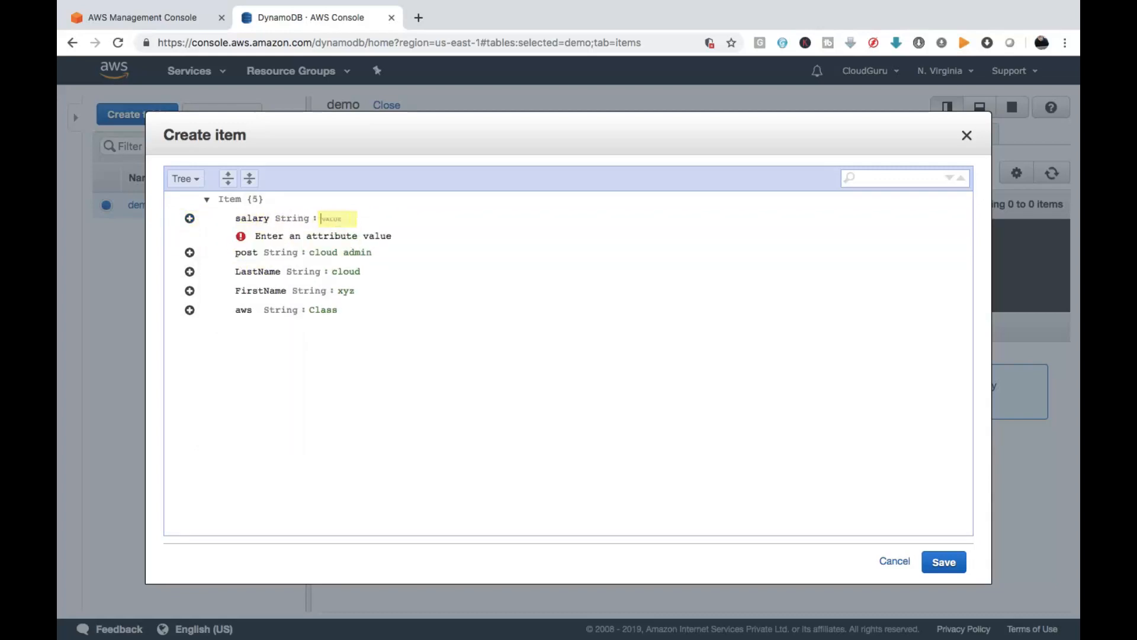
pyautogui.write('50000')
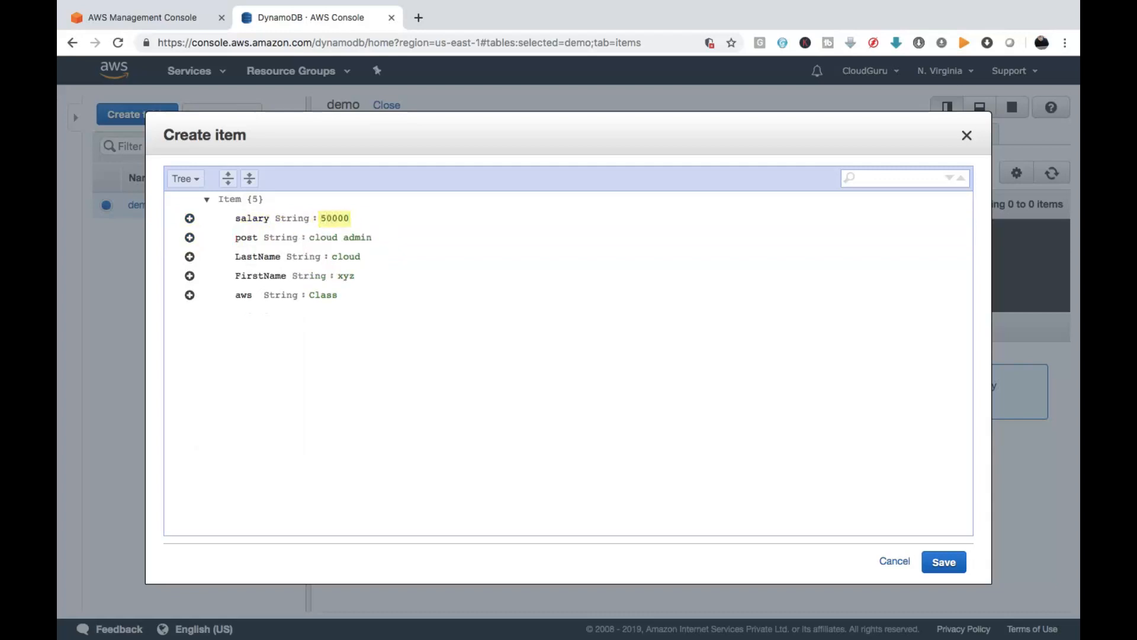
pyautogui.click(418, 242)
pyautogui.click(944, 562)
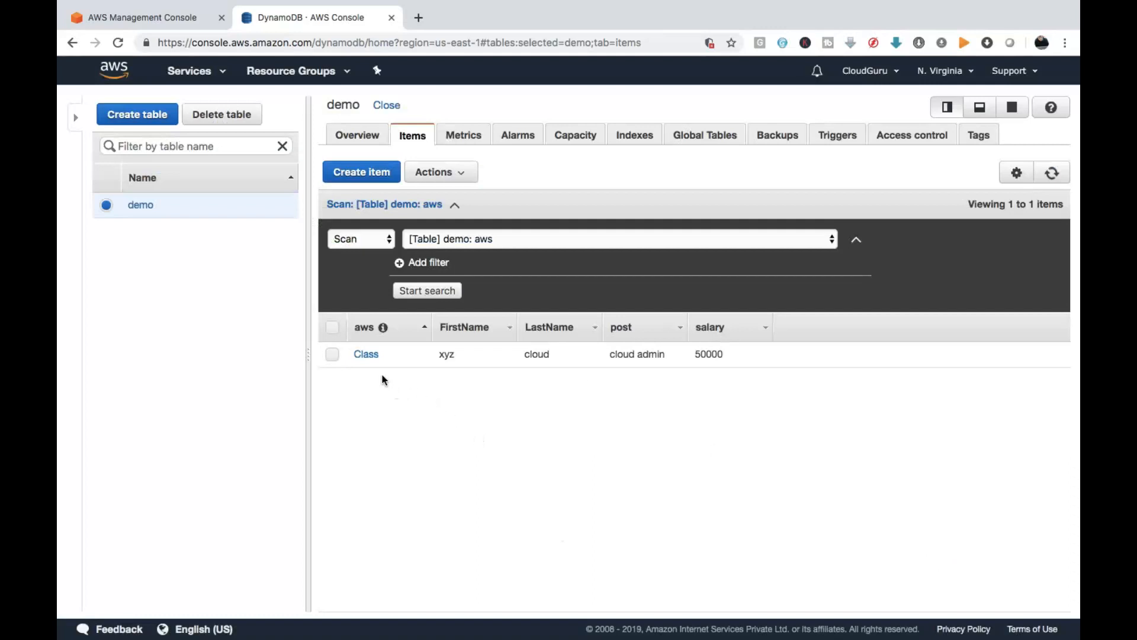
# Step: Review the saved item's attributes and open the demo table's metrics
pyautogui.moveTo(466, 358)
pyautogui.moveTo(721, 353)
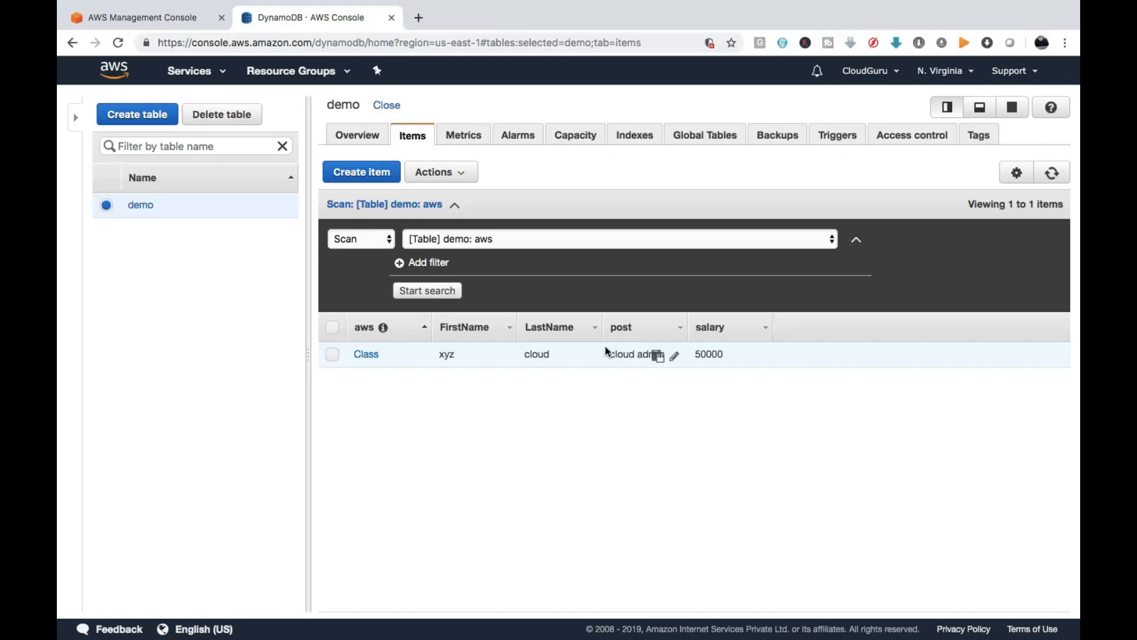
pyautogui.click(464, 139)
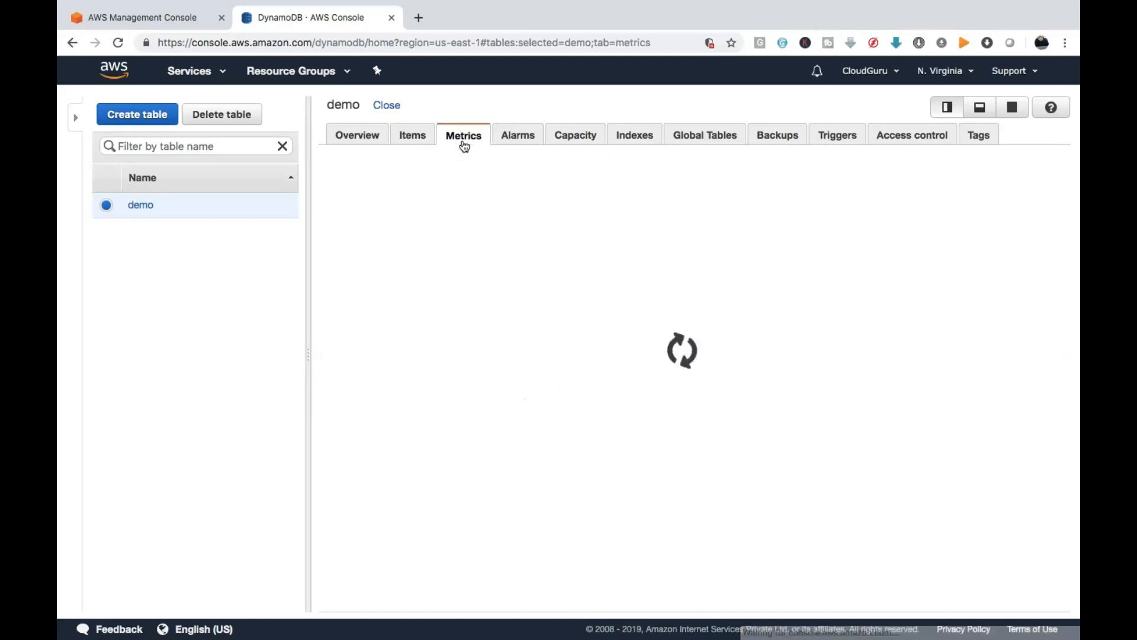
# Step: Look through the demo table's alarms, overview details and stored items
pyautogui.click(518, 143)
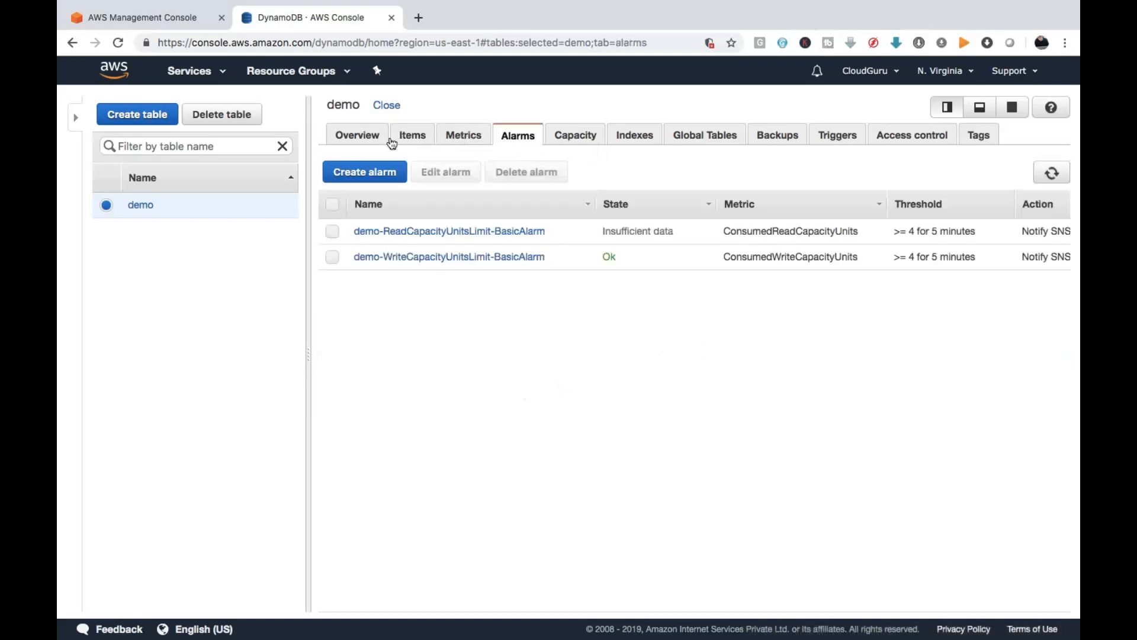
pyautogui.click(363, 138)
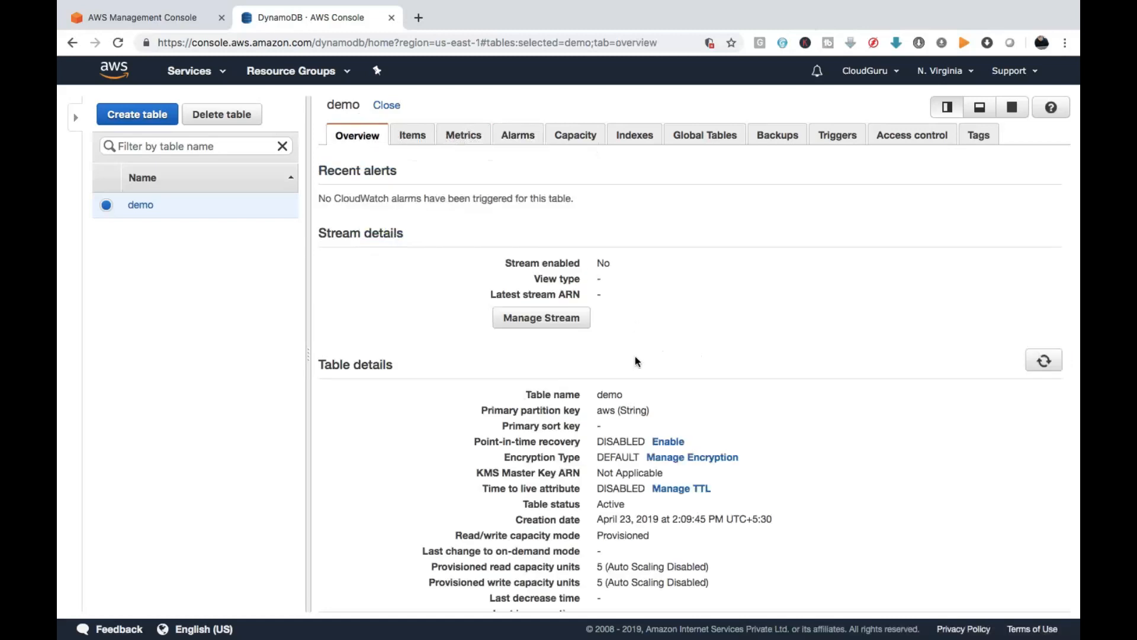
pyautogui.scroll(-3, 635, 361)
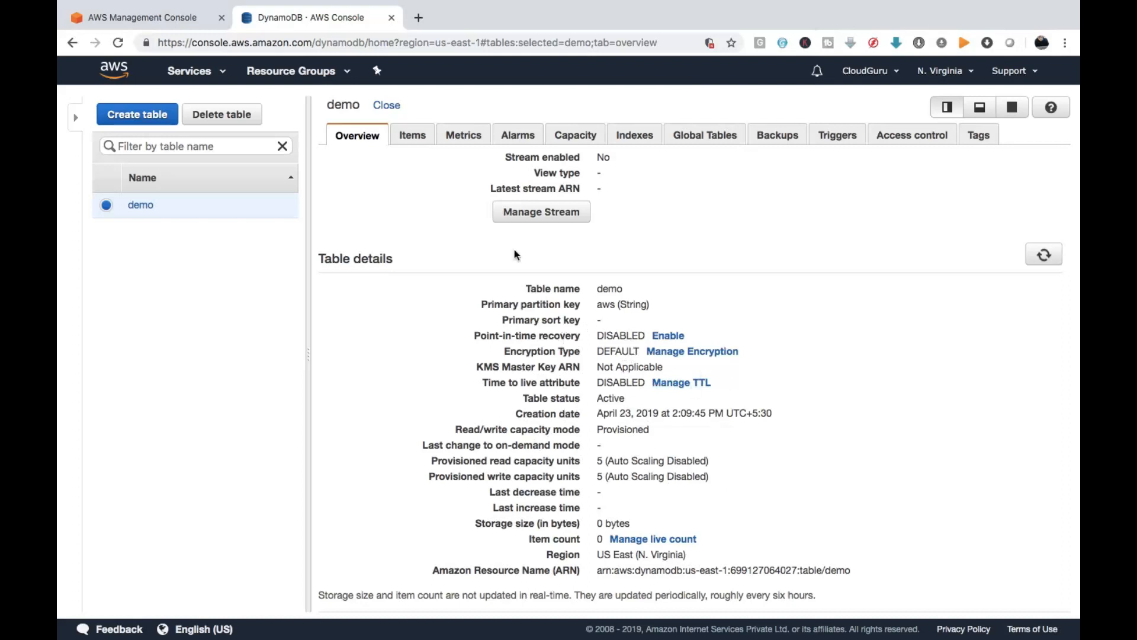
pyautogui.click(412, 138)
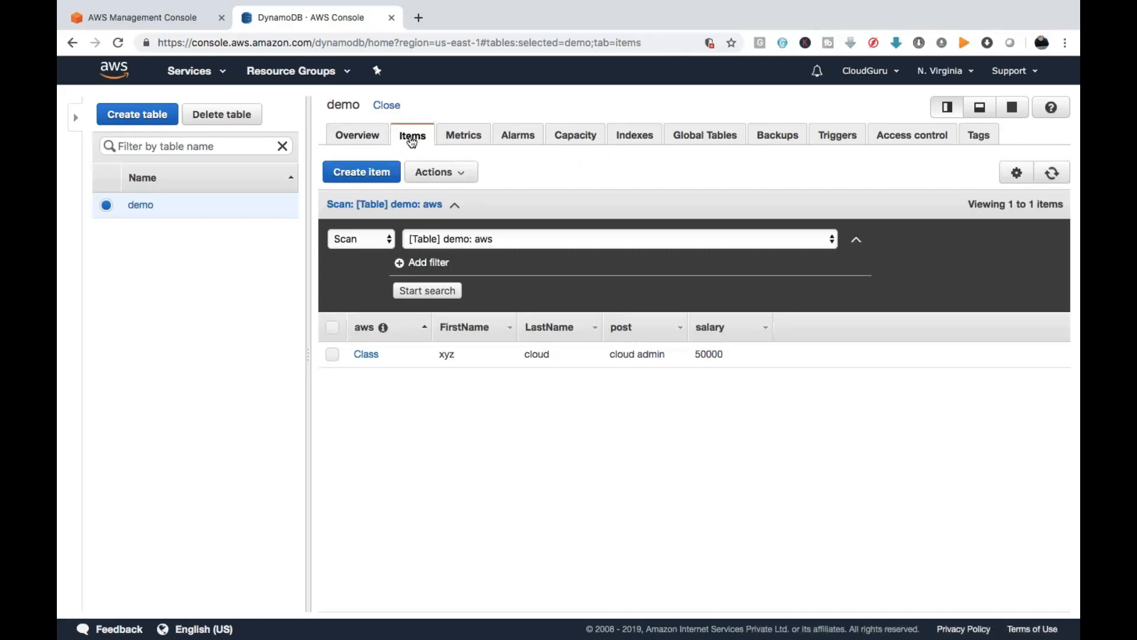
# Step: Examine the demo table's metrics from capacity through transaction conflict errors, and review its alarms list
pyautogui.click(471, 137)
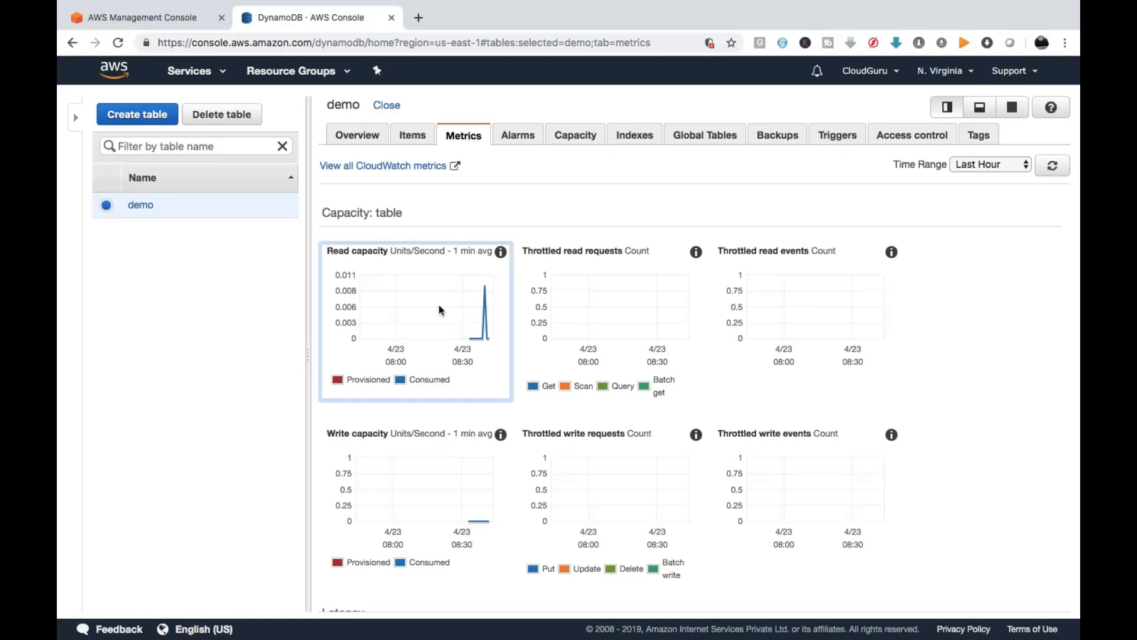
pyautogui.scroll(-2, 395, 298)
pyautogui.scroll(2, 408, 240)
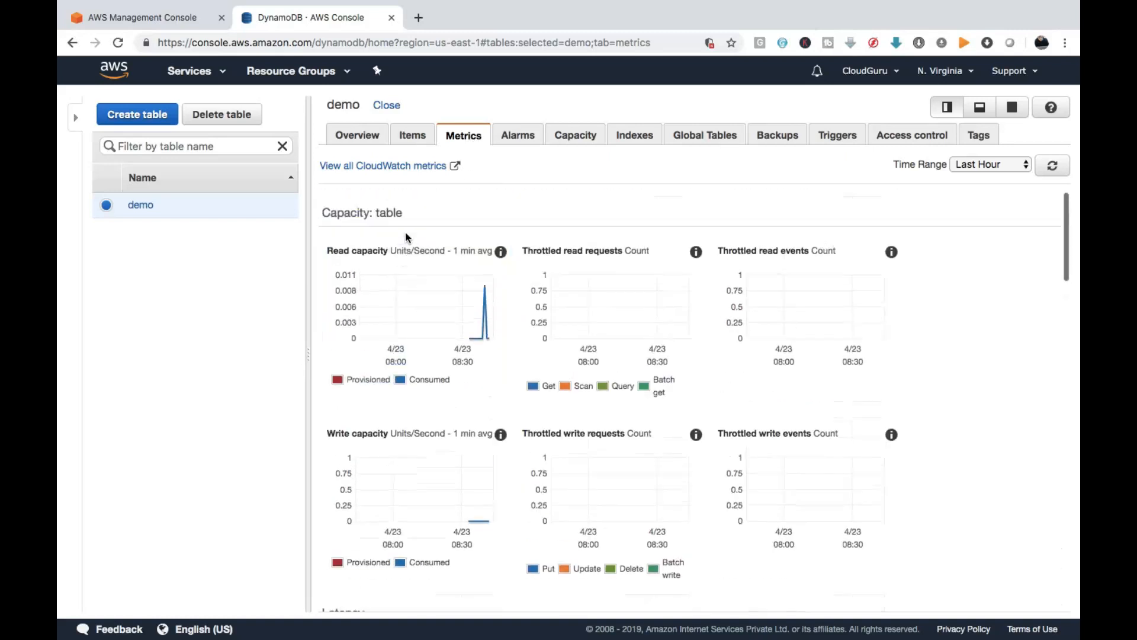
pyautogui.scroll(-1, 357, 407)
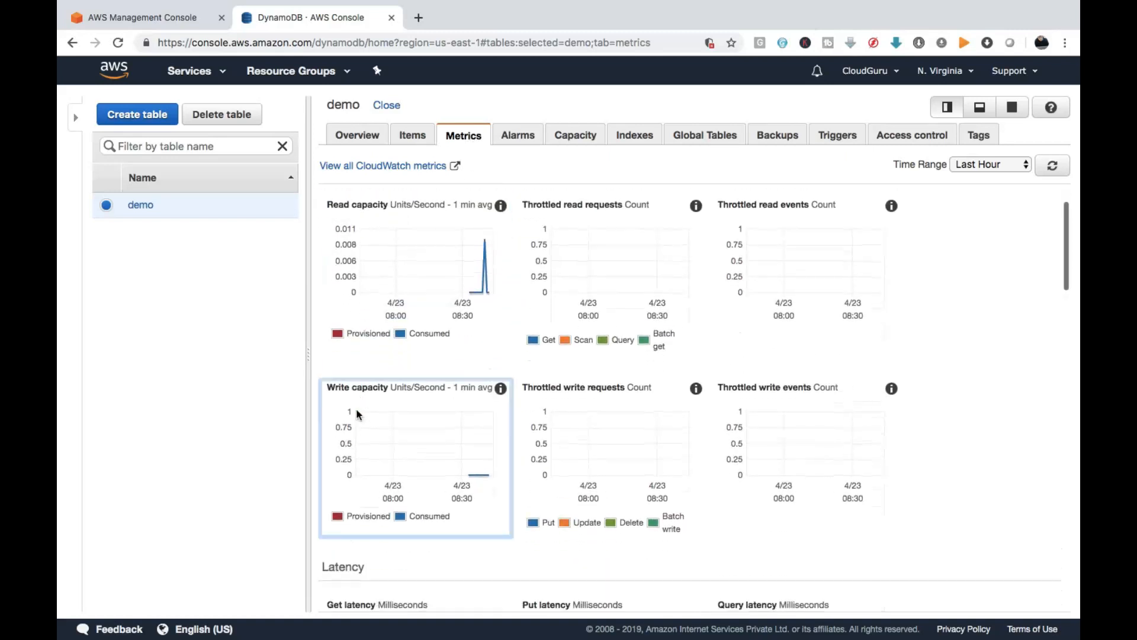
pyautogui.scroll(-10, 766, 260)
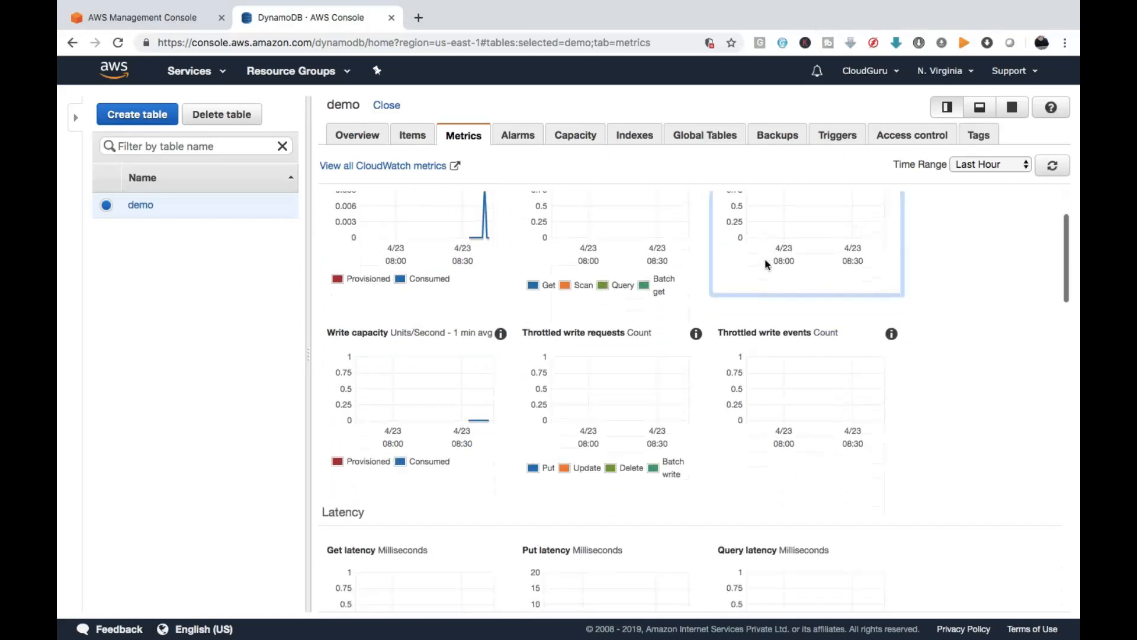
pyautogui.scroll(-5, 766, 261)
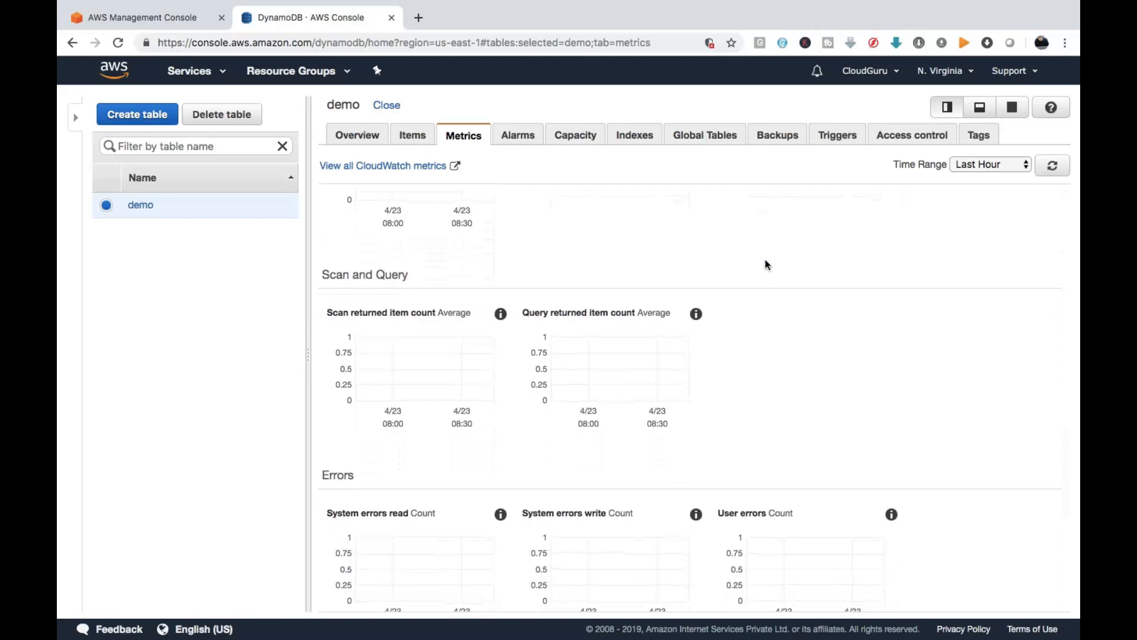
pyautogui.scroll(-10, 765, 264)
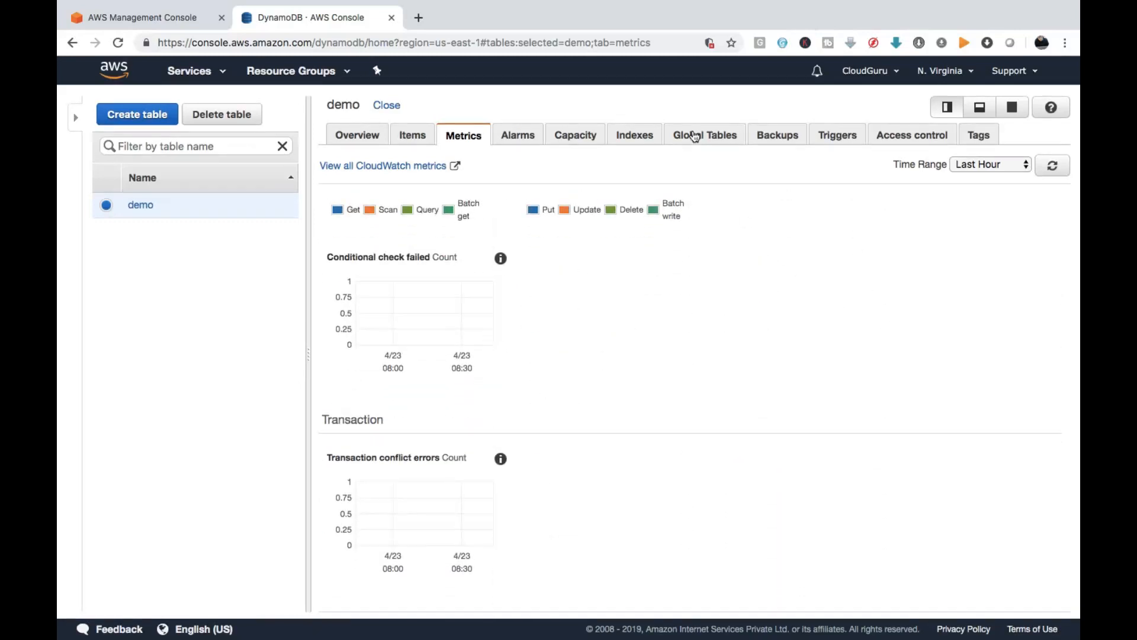
pyautogui.click(528, 138)
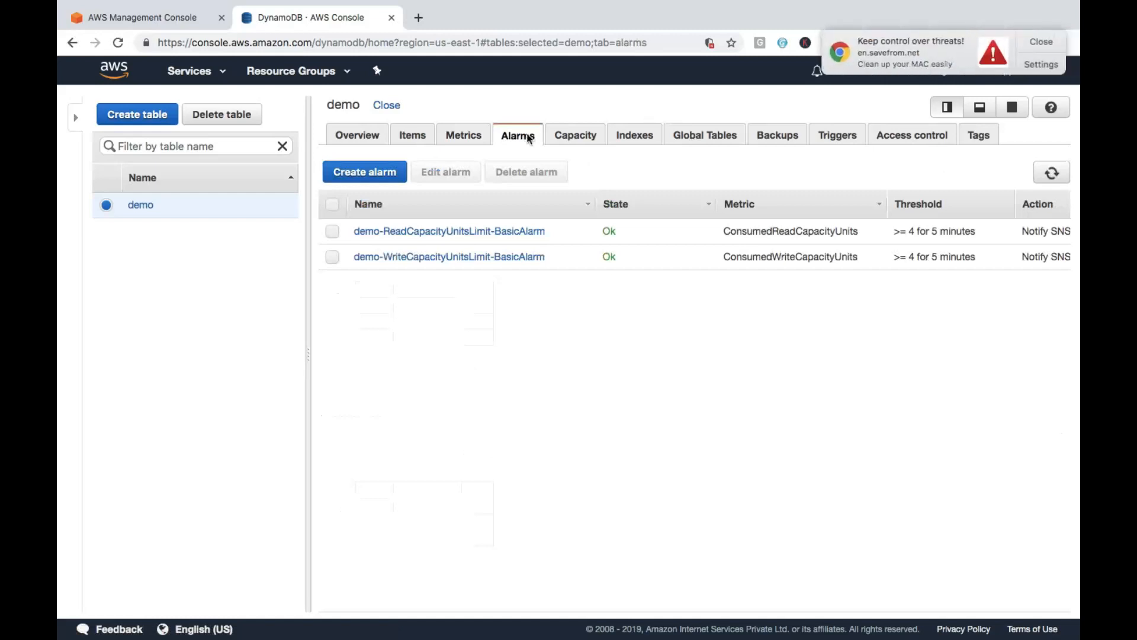
pyautogui.click(1033, 44)
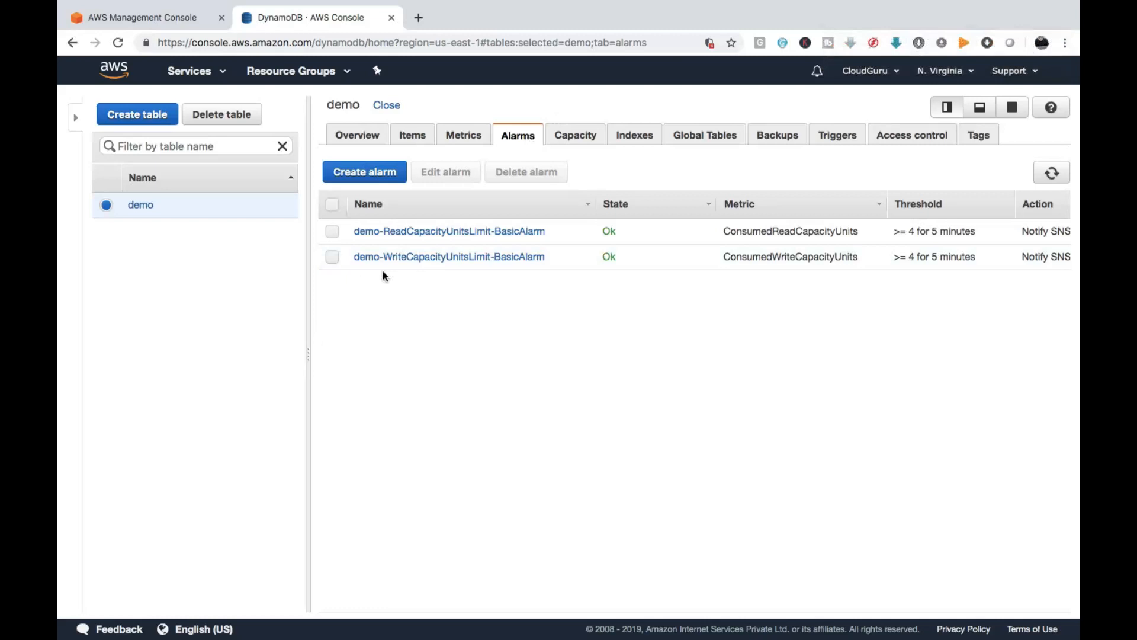
# Step: Try the On-demand read/write capacity mode for the demo table and switch it back to Provisioned, dismissing the billing notifications
pyautogui.click(588, 139)
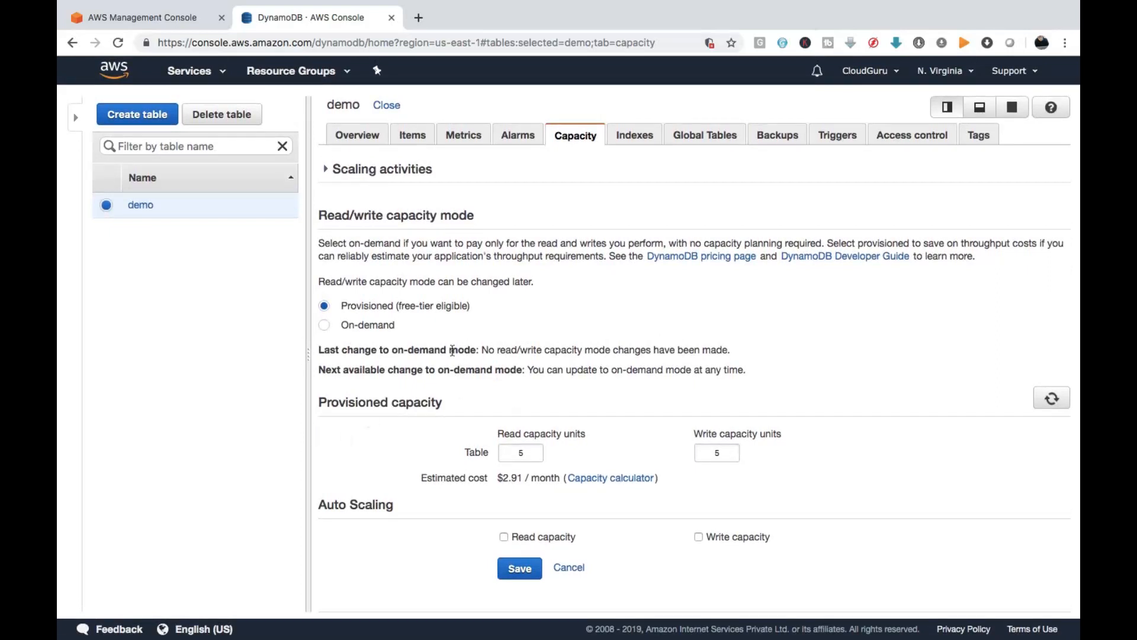
pyautogui.click(342, 326)
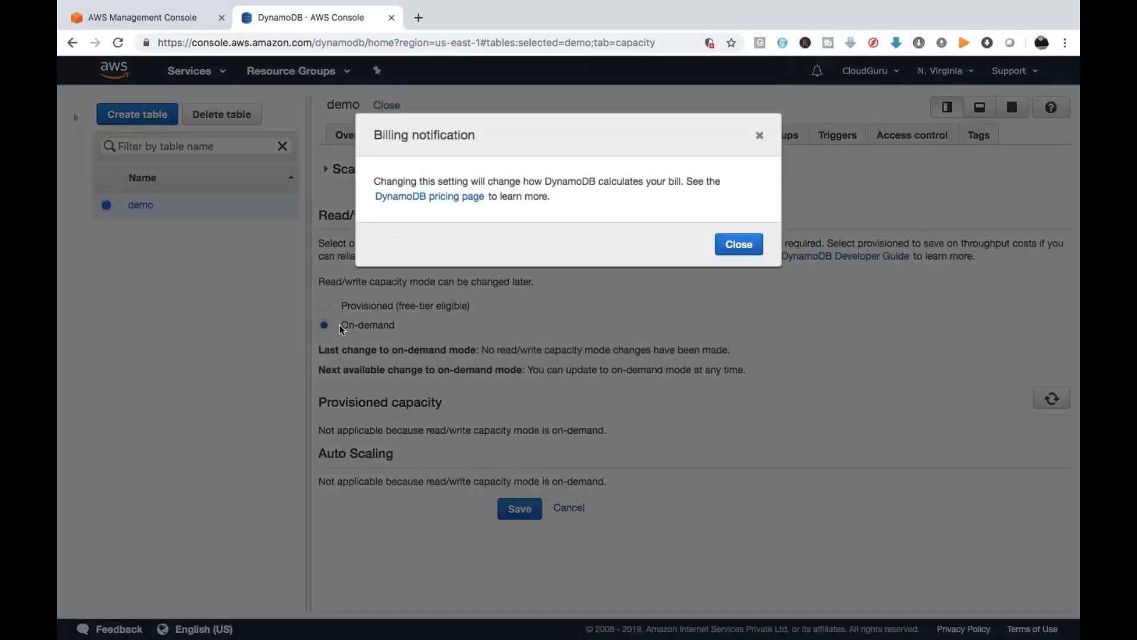
pyautogui.click(758, 136)
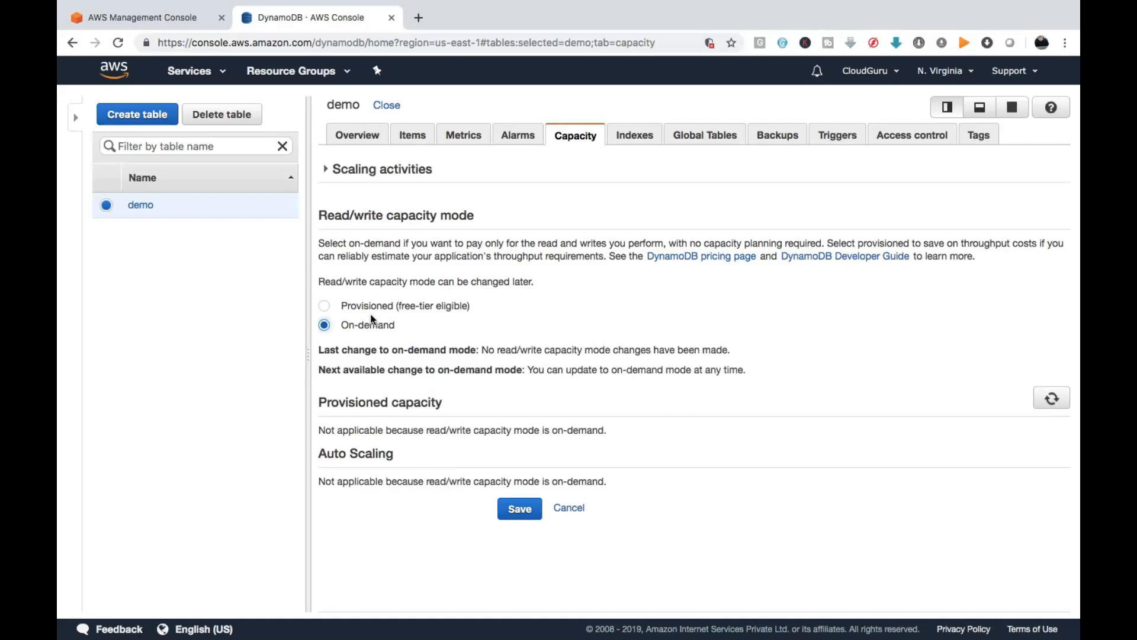
pyautogui.click(333, 305)
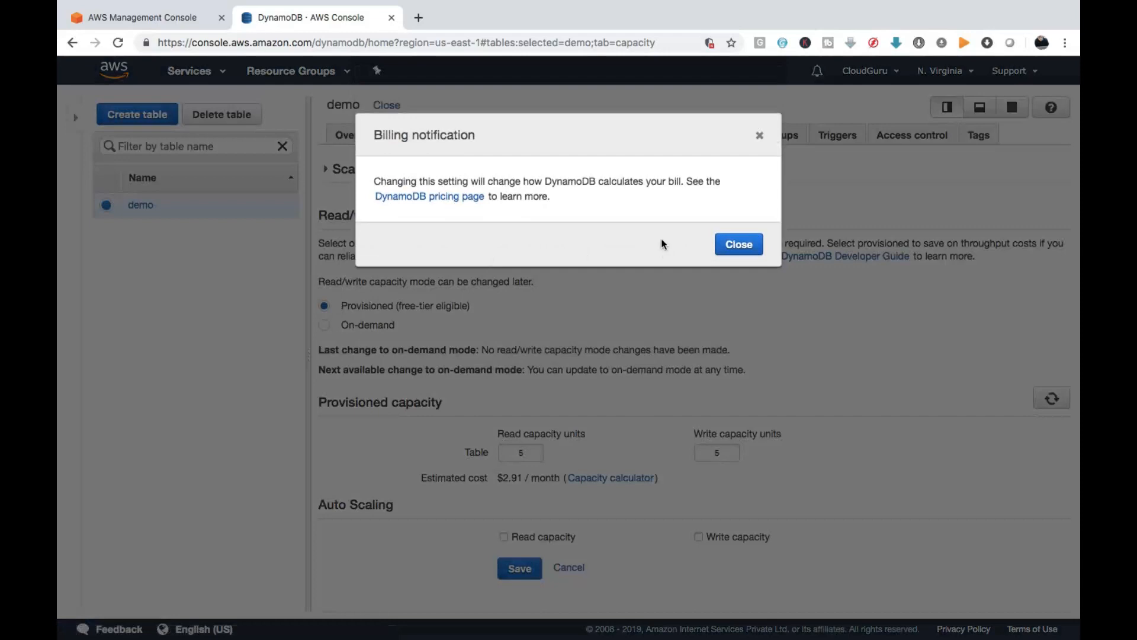
pyautogui.click(760, 136)
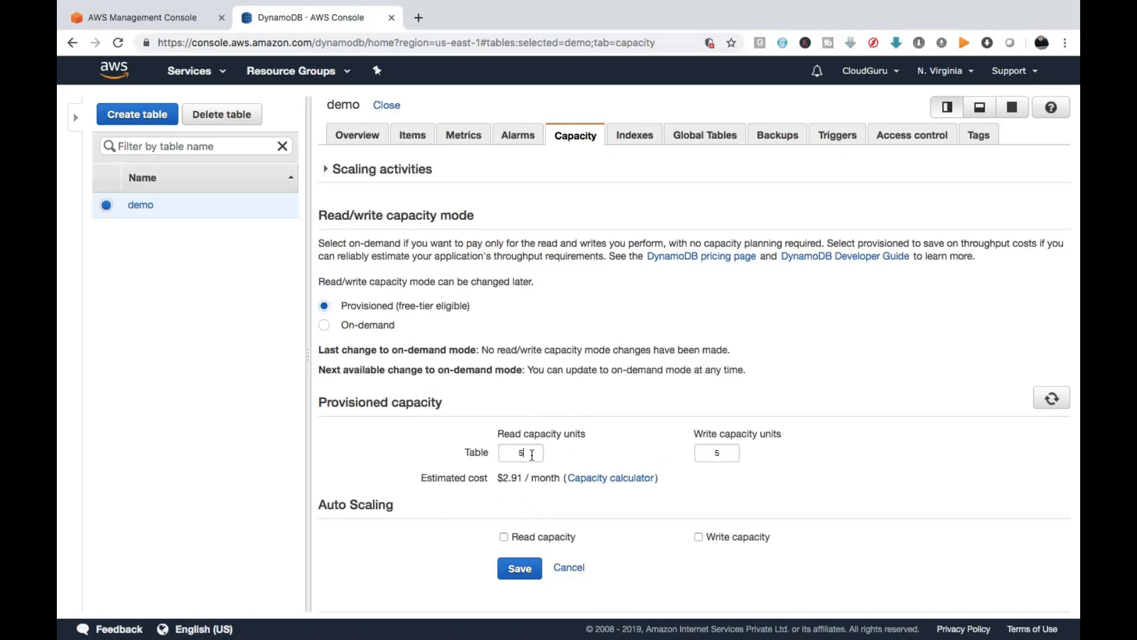
# Step: Try 100 provisioned read capacity units for the table and return the value to 5
pyautogui.press('BackSpace')
pyautogui.write('1')
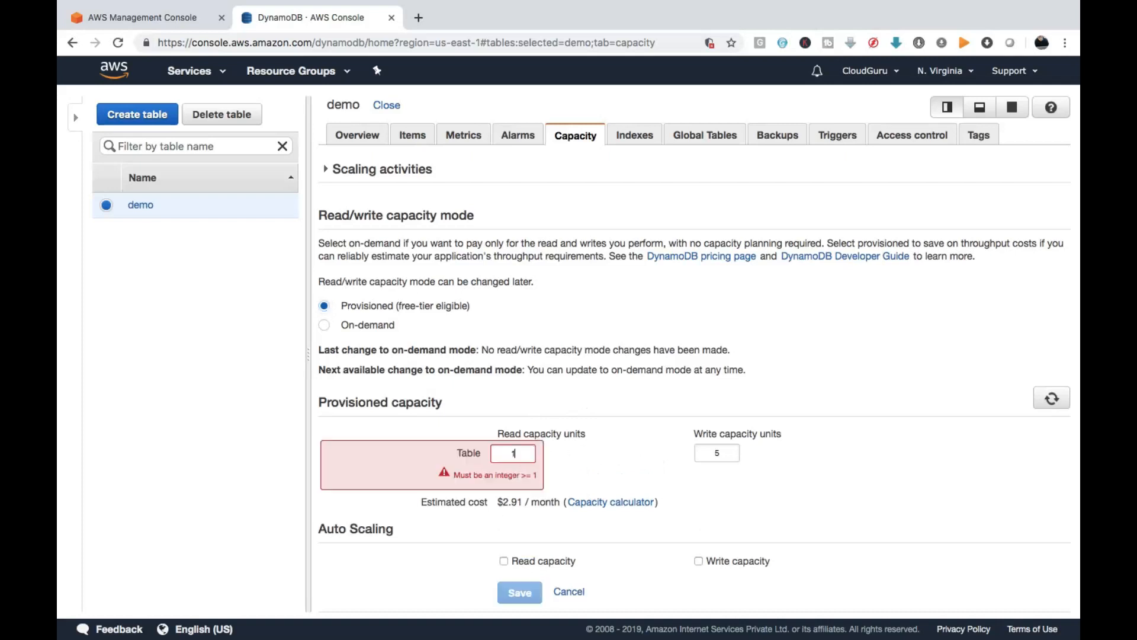
pyautogui.write('00')
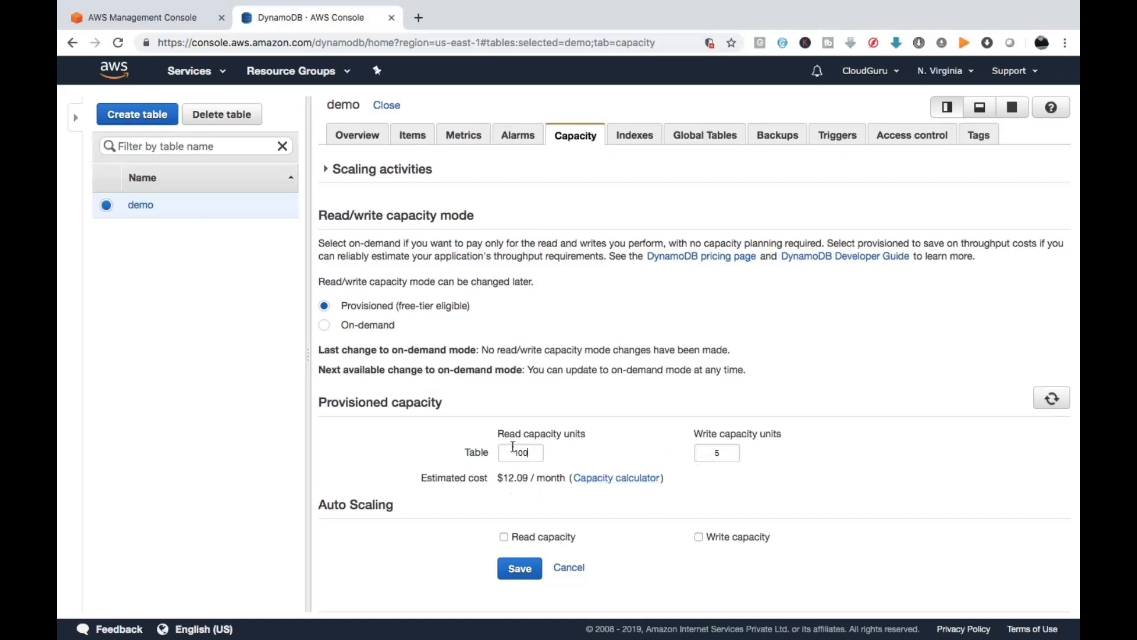
pyautogui.press('BackSpace')
pyautogui.press('BackSpace')
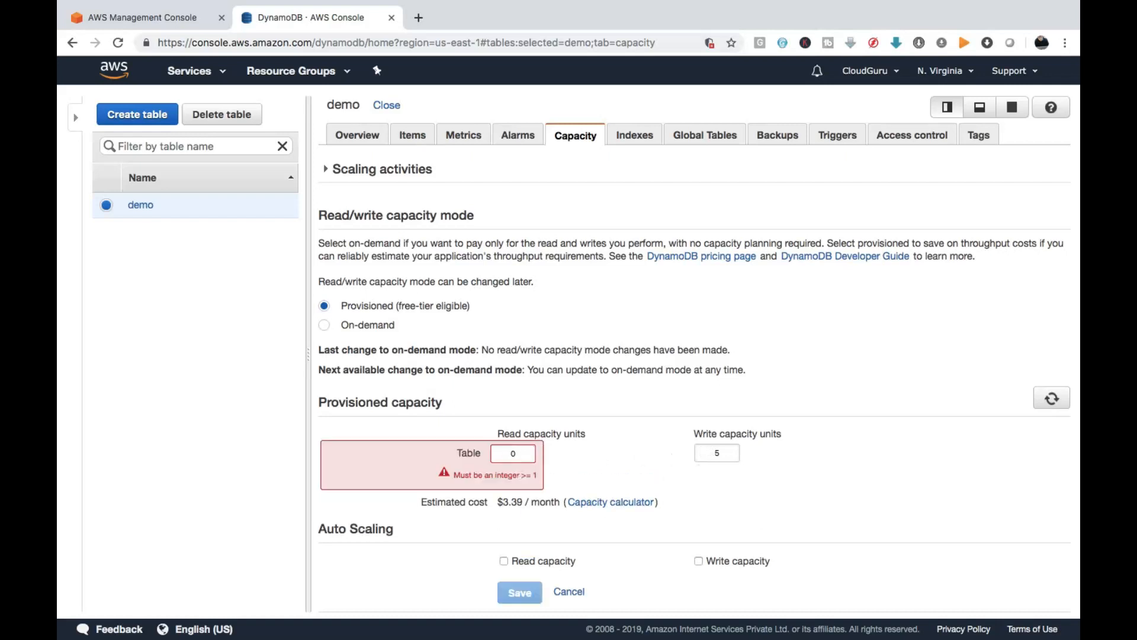
pyautogui.press('BackSpace')
pyautogui.write('5')
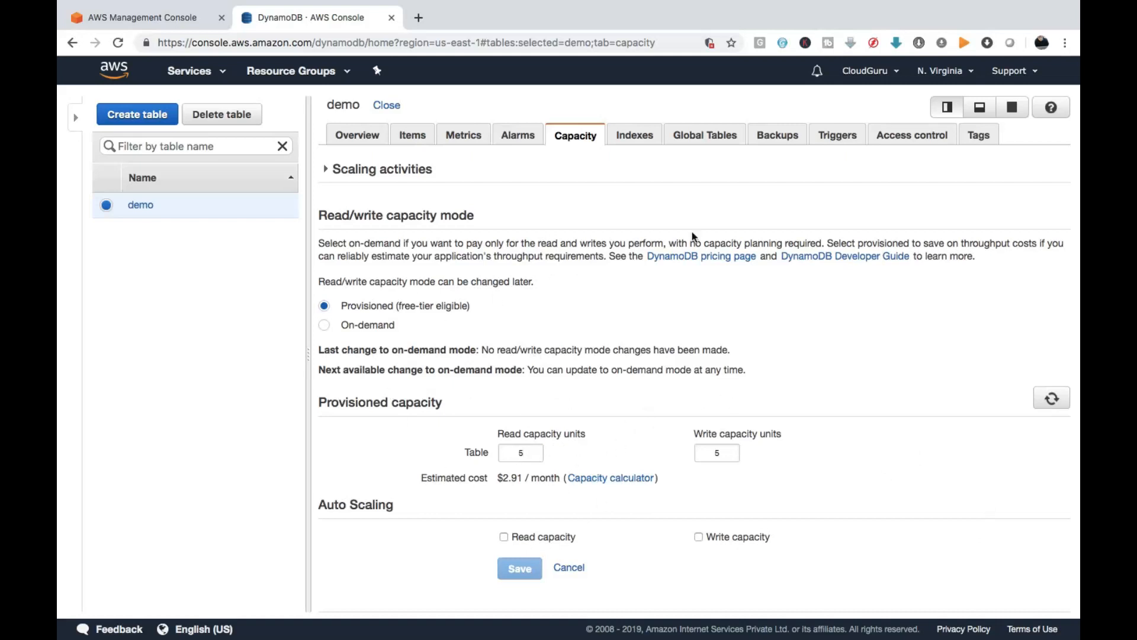
# Step: Review the demo table's indexes and its global table requirements and regions
pyautogui.click(636, 141)
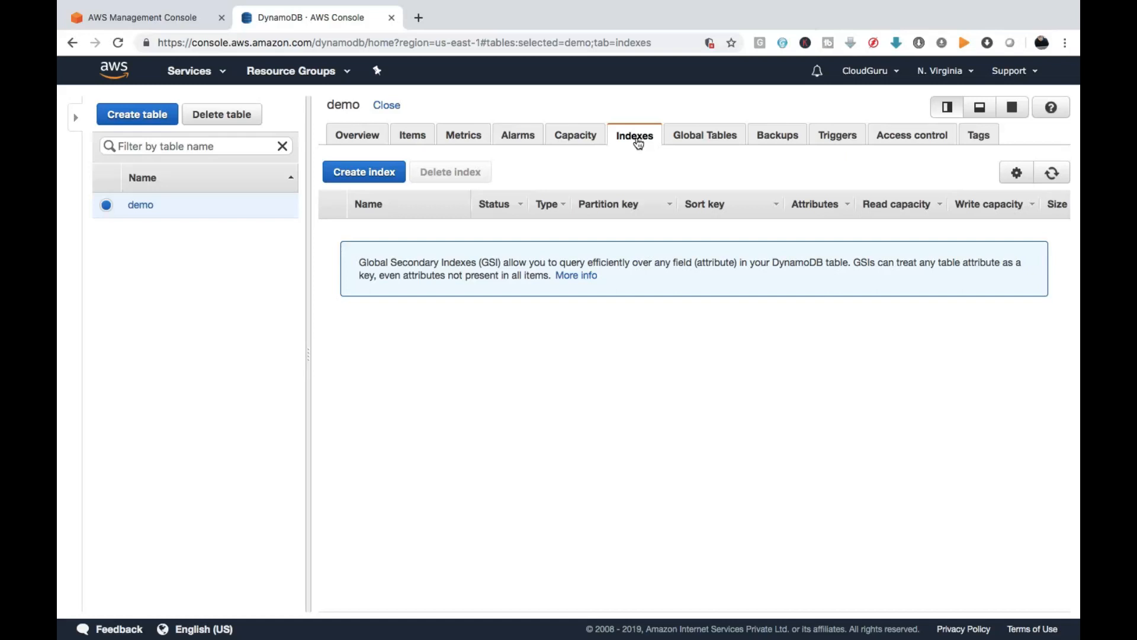
pyautogui.click(716, 134)
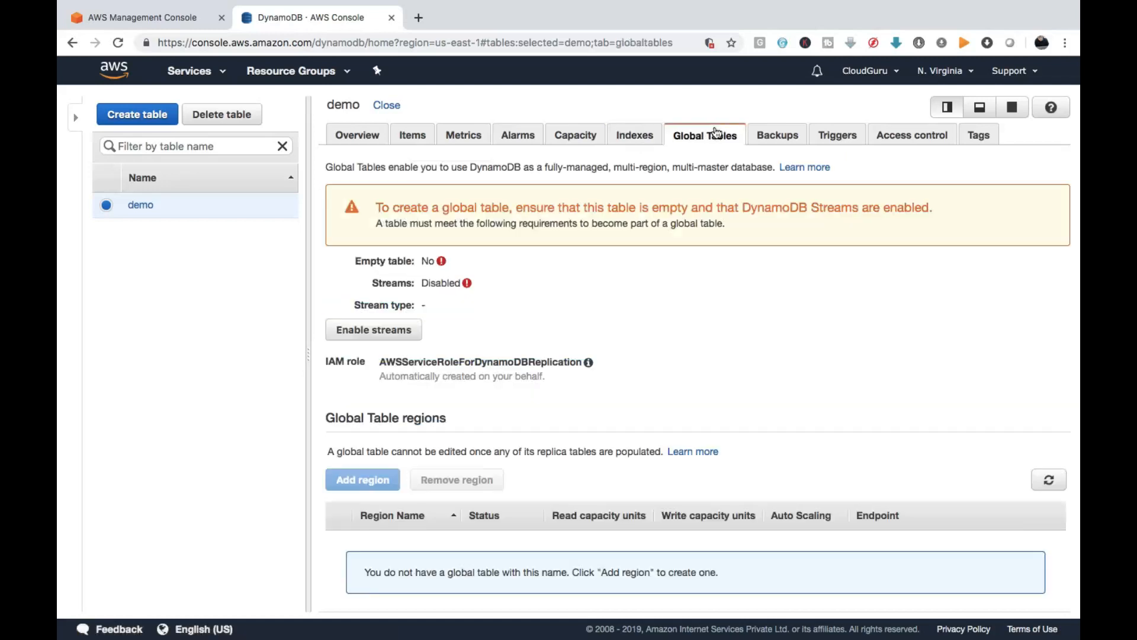
pyautogui.scroll(-1, 737, 287)
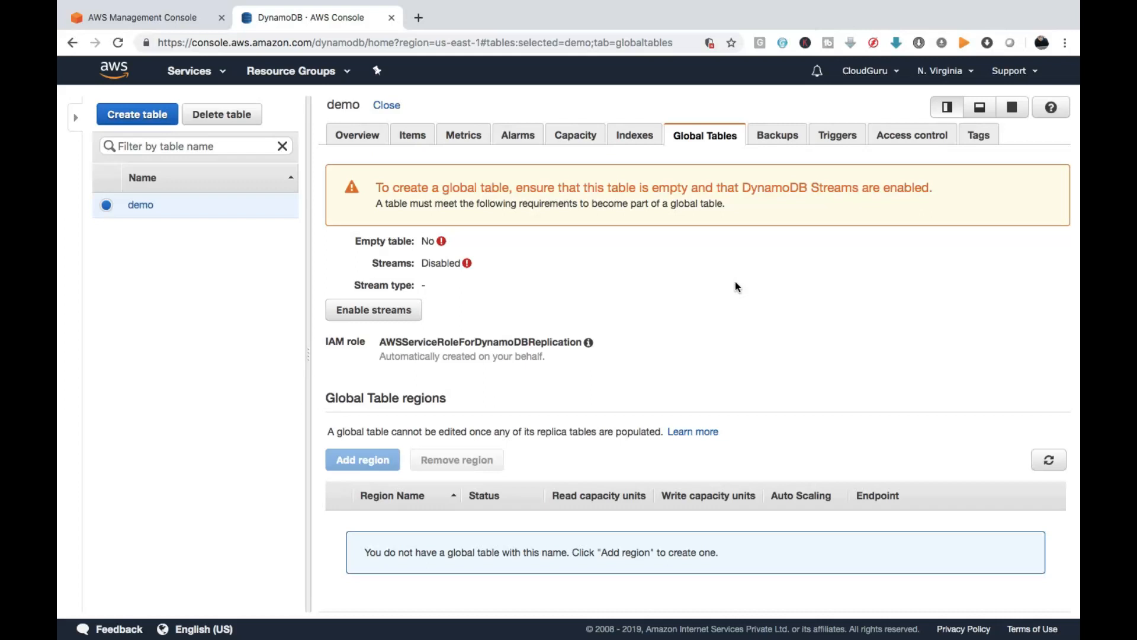
# Step: Create an on-demand backup of the demo table named test-backup and select it in the backup list
pyautogui.click(788, 139)
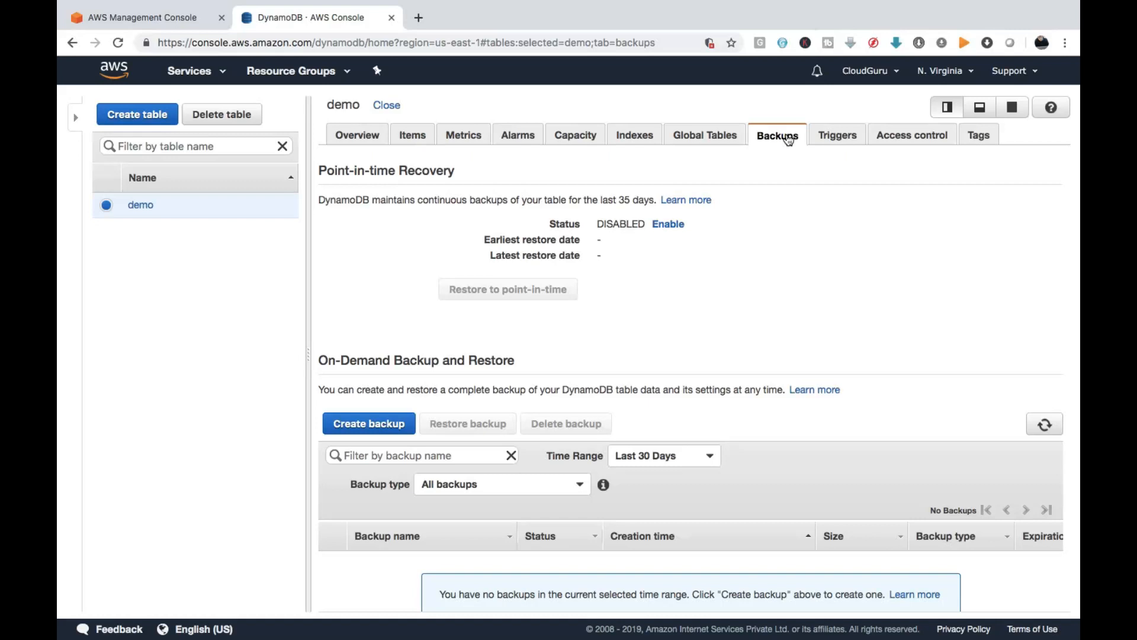
pyautogui.click(366, 424)
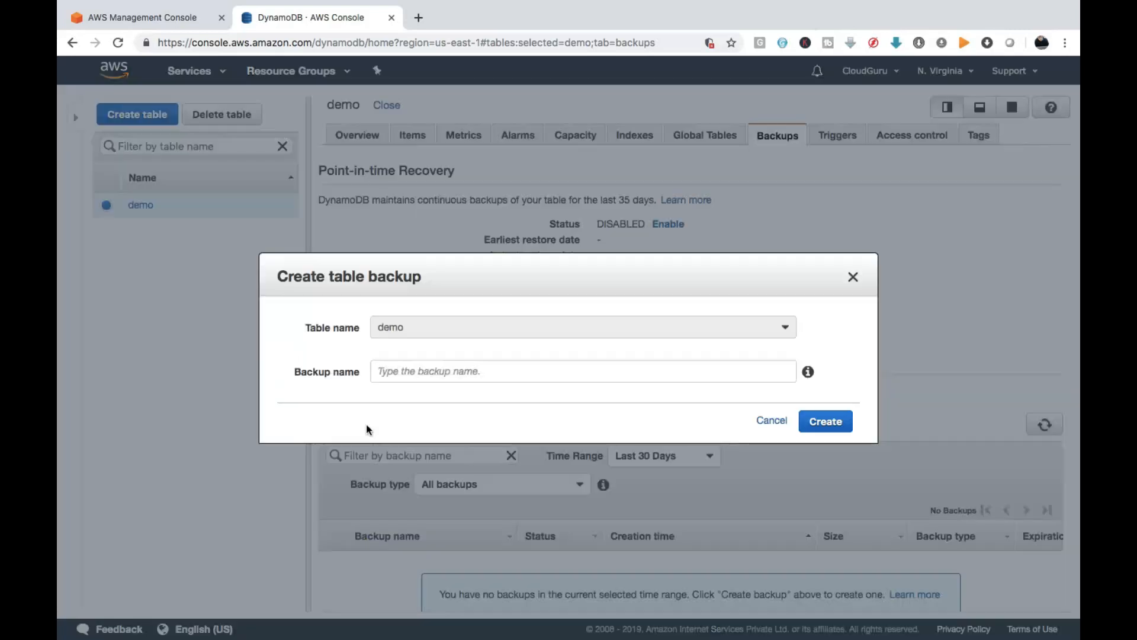
pyautogui.click(430, 370)
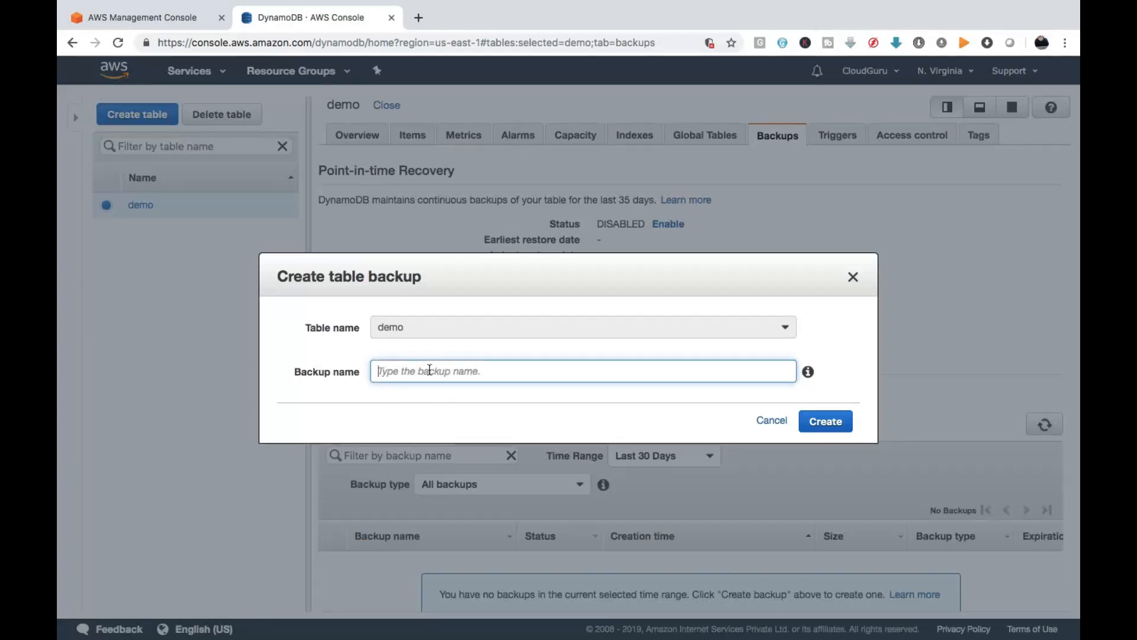
pyautogui.write('test-backup')
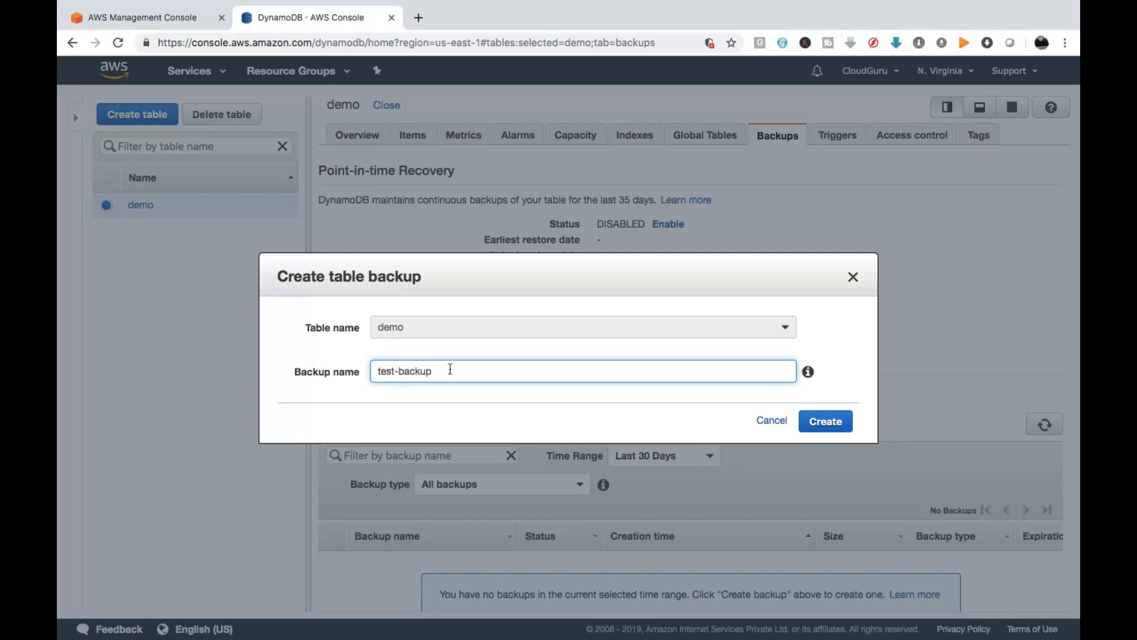
pyautogui.click(829, 422)
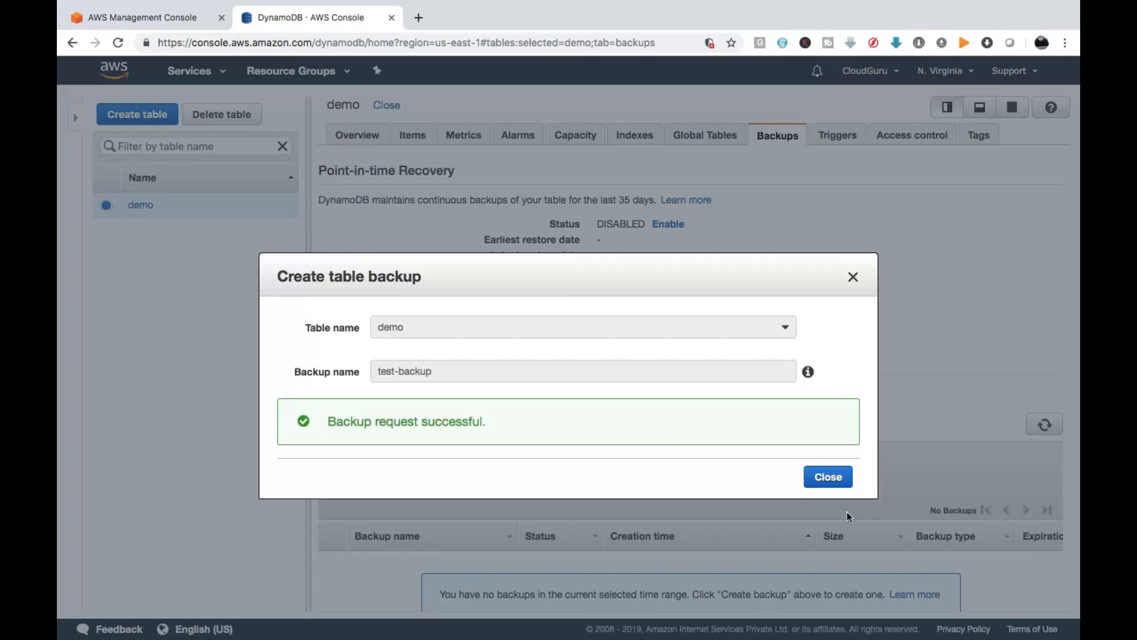
pyautogui.click(829, 485)
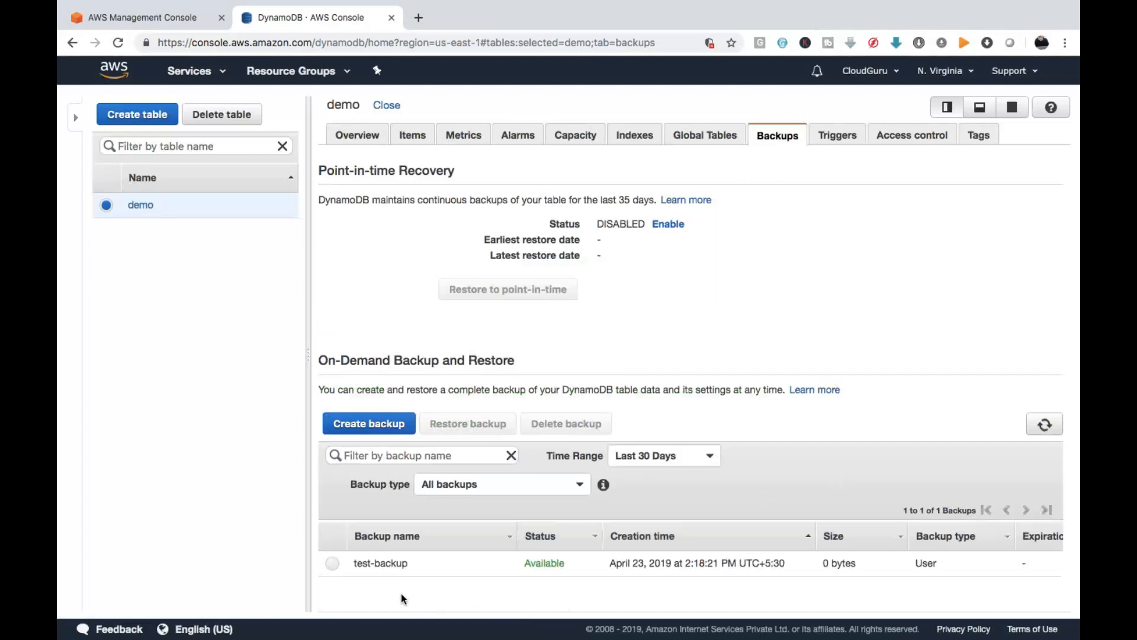
pyautogui.click(332, 563)
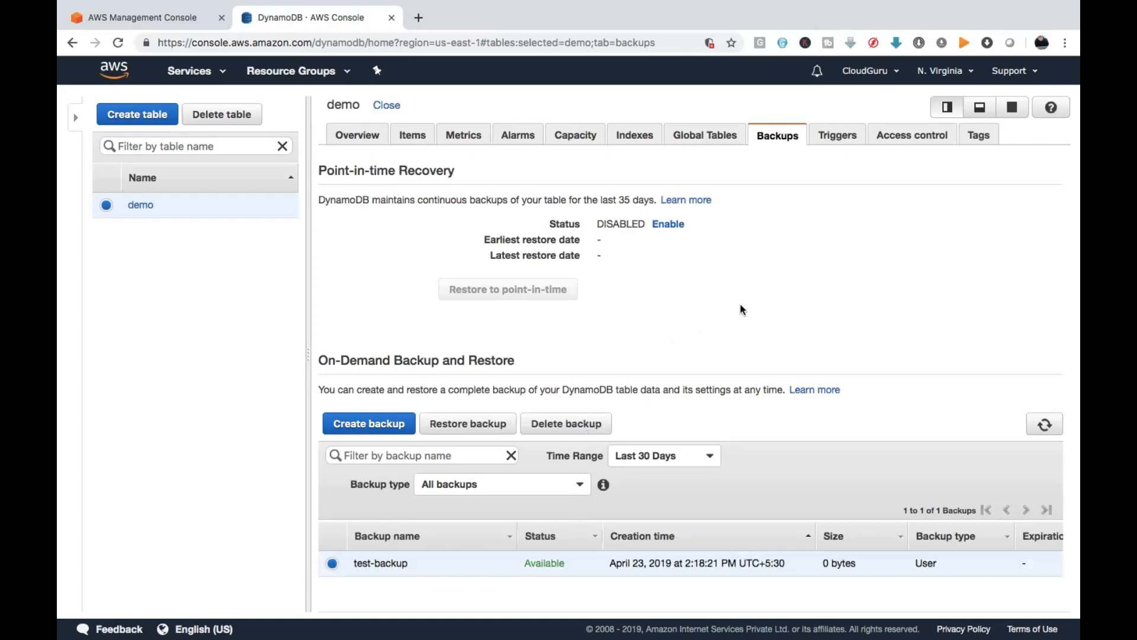
# Step: Look through the table's triggers, access control and tags settings, and return to its backups
pyautogui.click(839, 135)
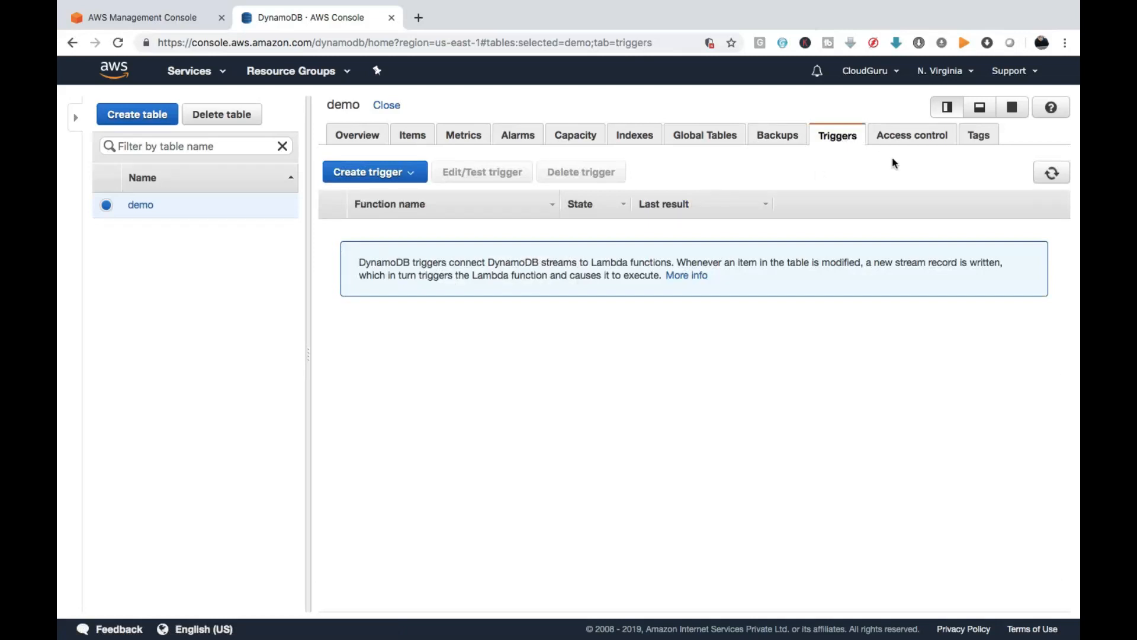
pyautogui.click(905, 147)
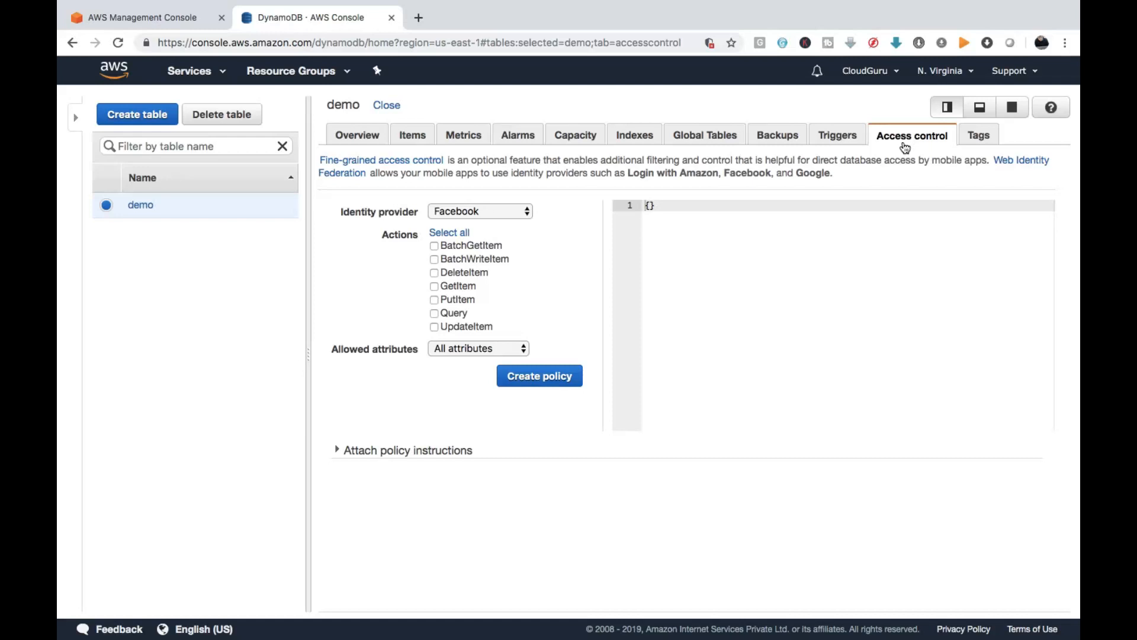
pyautogui.click(975, 136)
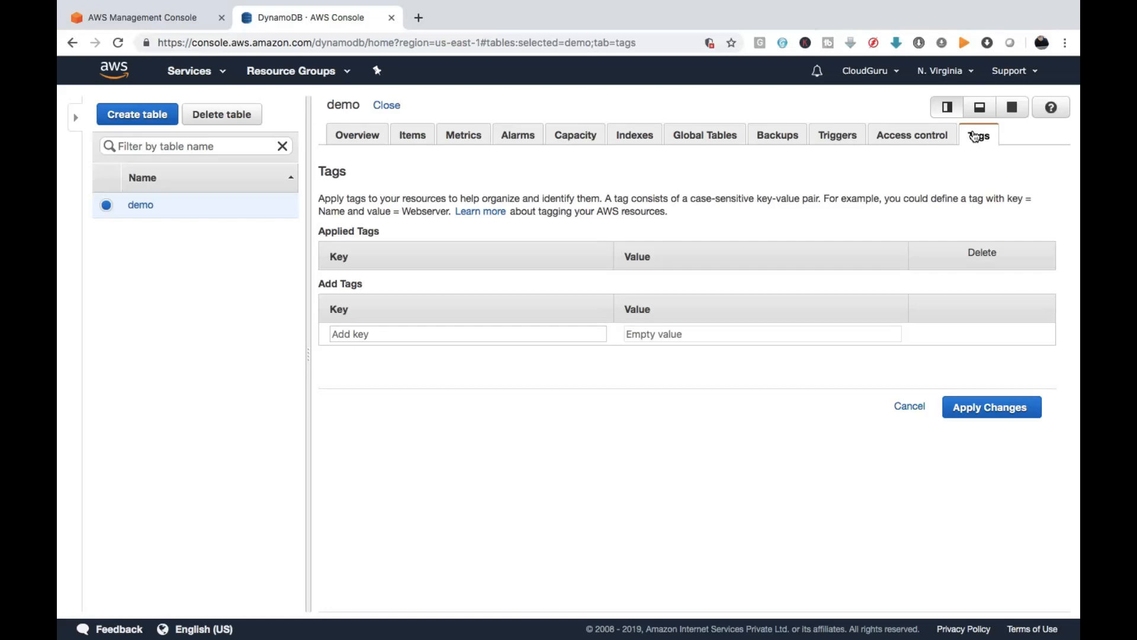
pyautogui.click(783, 139)
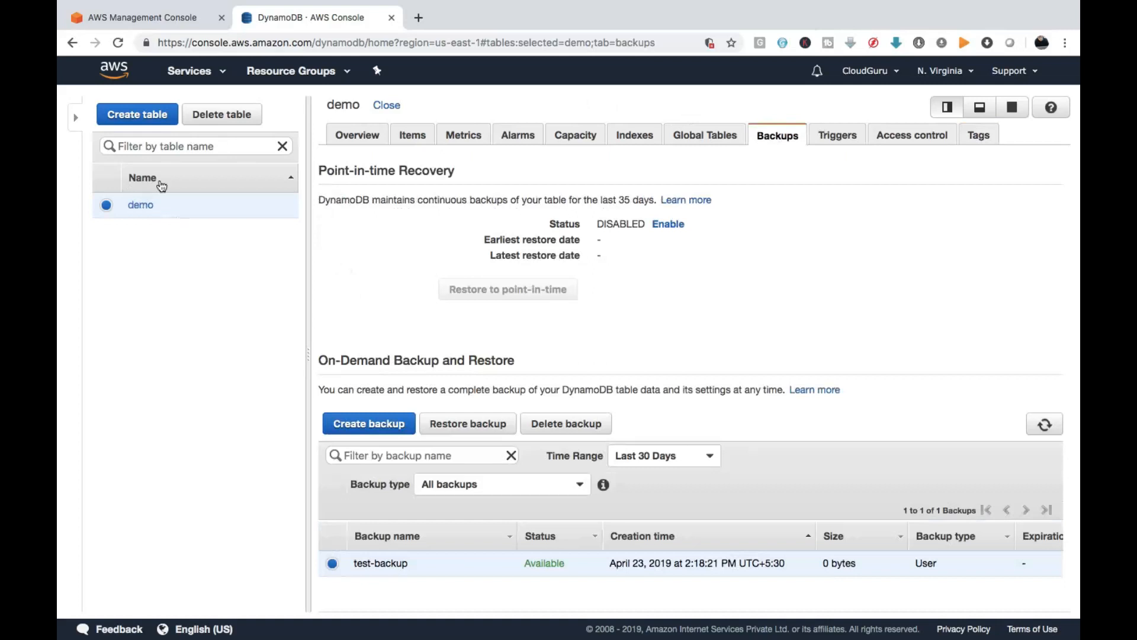
# Step: Delete the demo table together with its CloudWatch alarms and refresh until the table list reloads
pyautogui.click(236, 120)
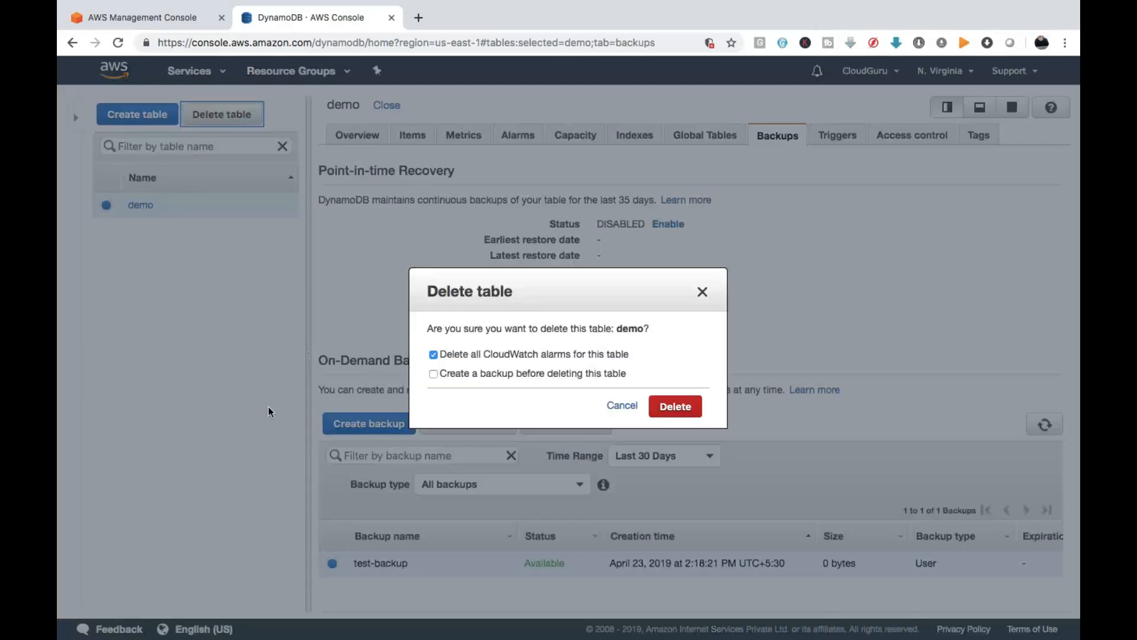
pyautogui.click(683, 408)
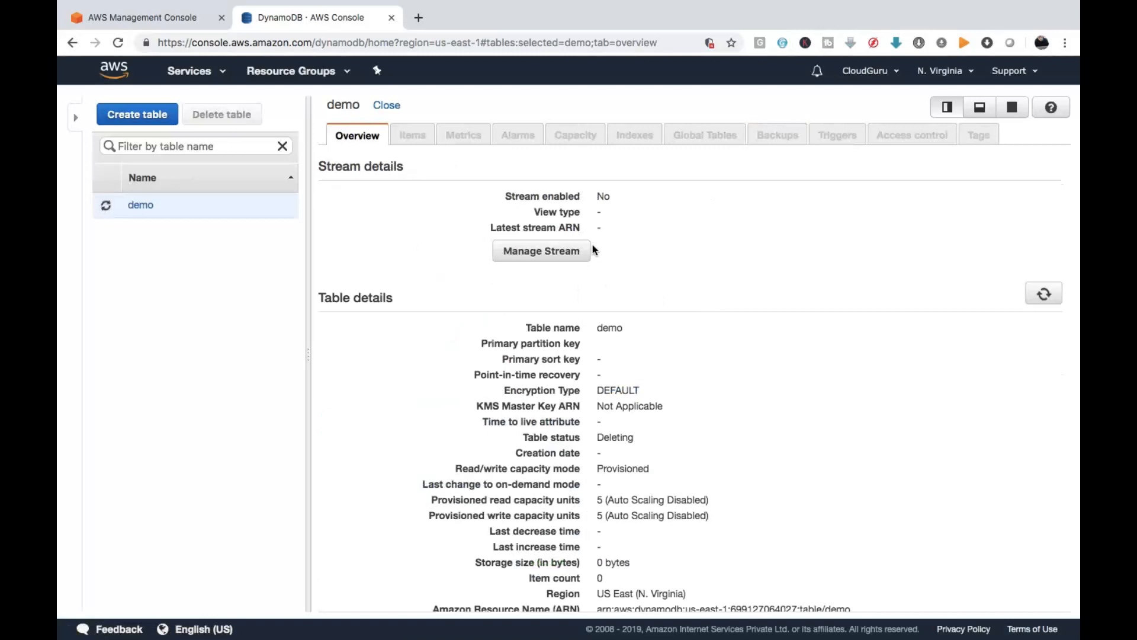
pyautogui.click(1047, 293)
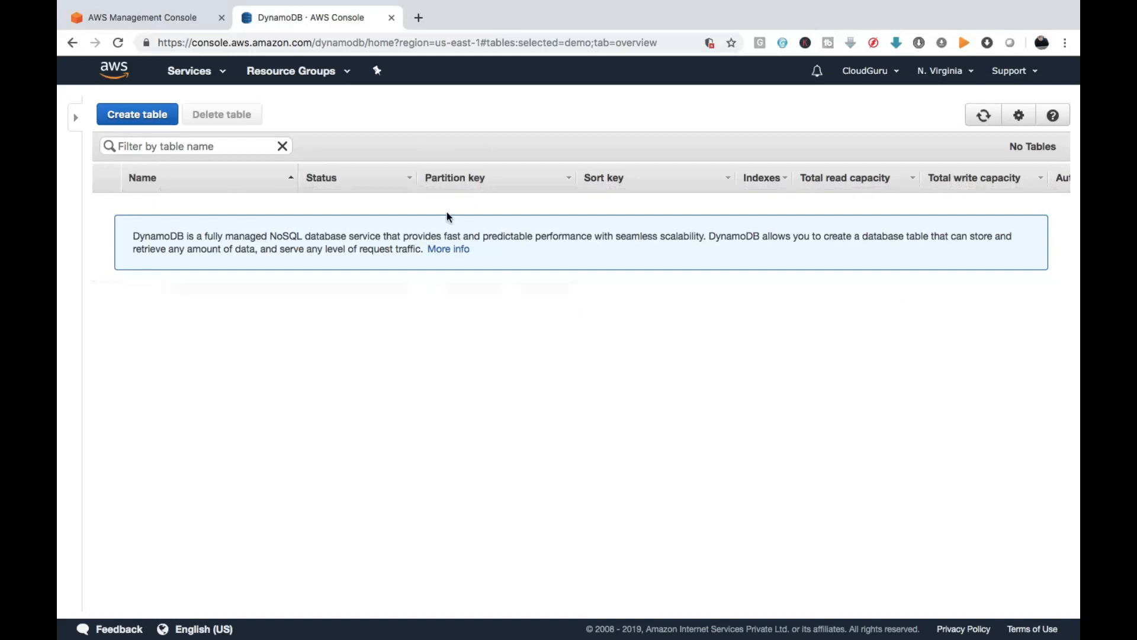
pyautogui.click(71, 42)
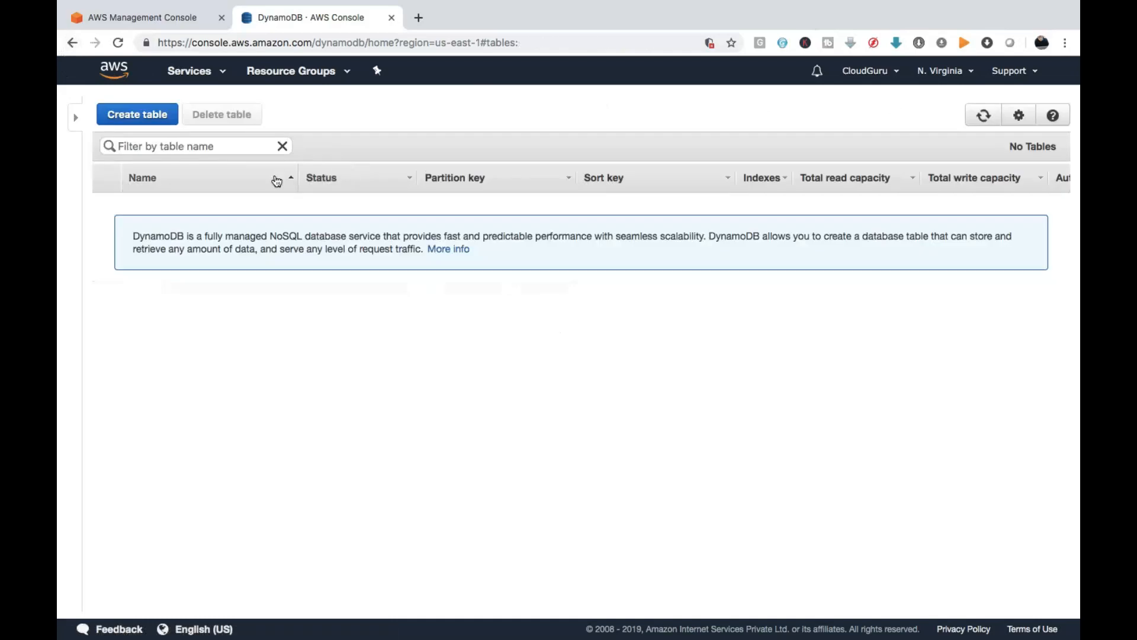
pyautogui.hscroll(2, 856, 199)
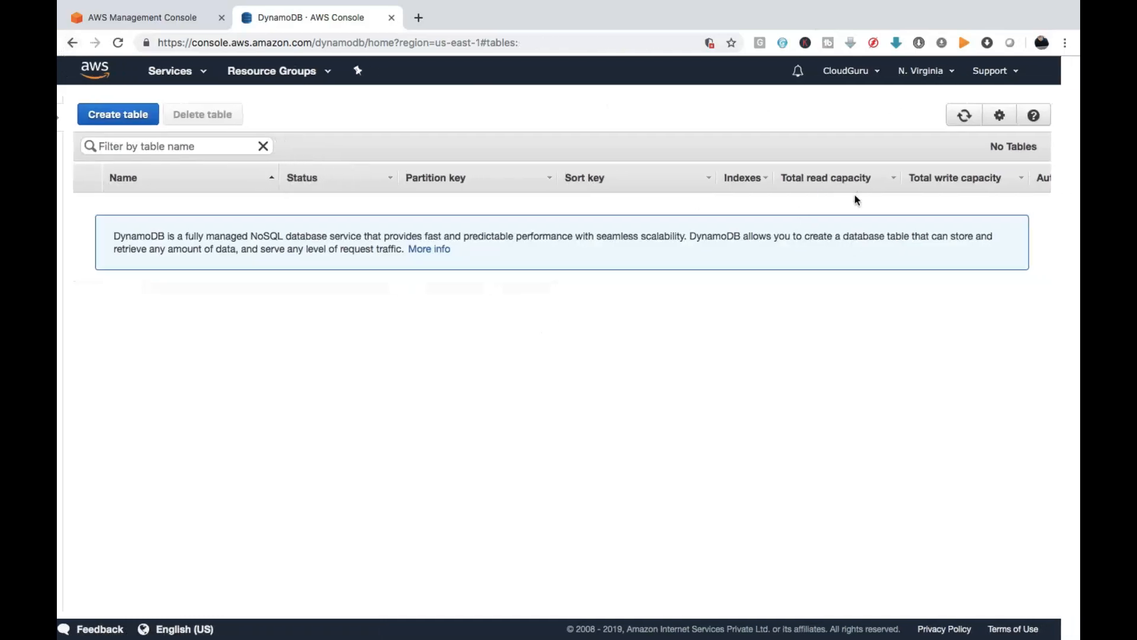
pyautogui.hscroll(-2, 856, 199)
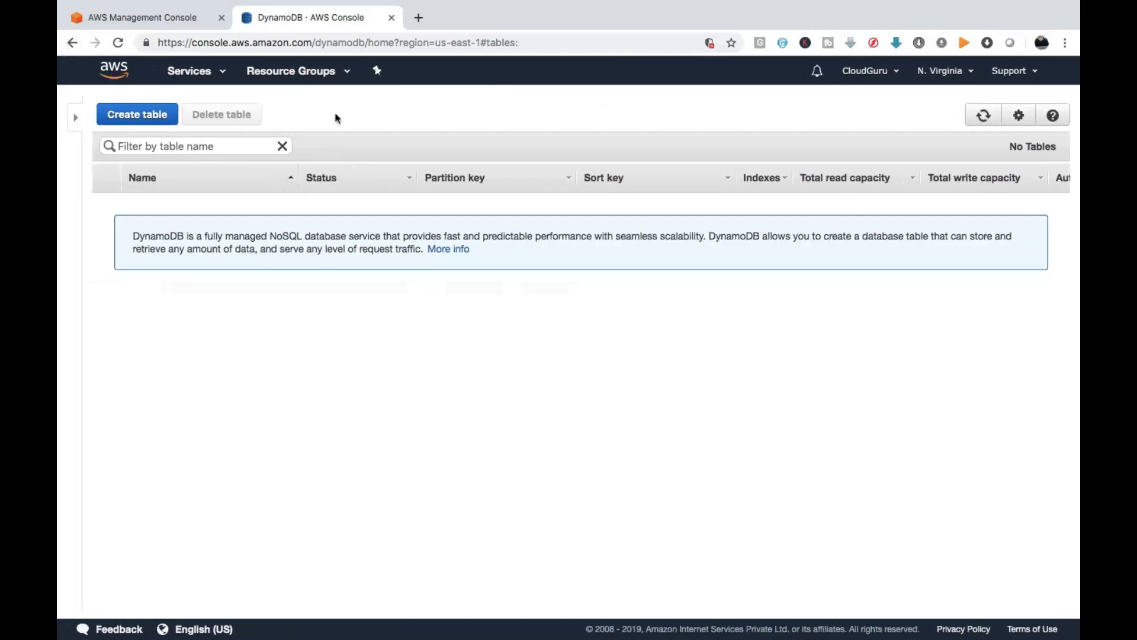
# Step: Create a table named black-table with the string partition key recovery and default settings, and refresh its details
pyautogui.click(109, 115)
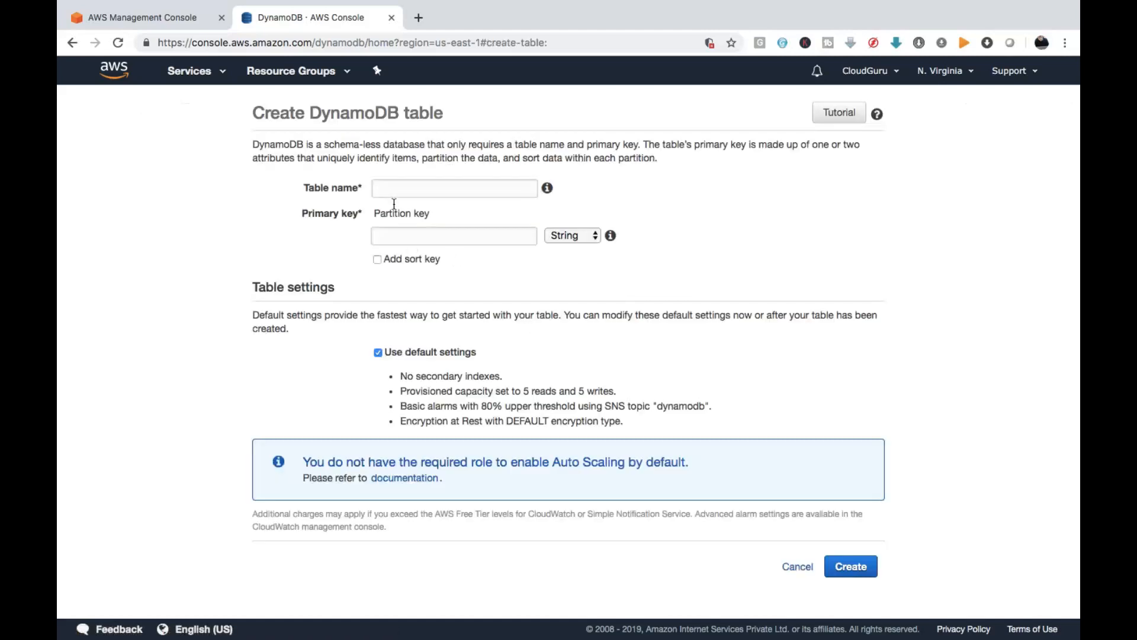
pyautogui.click(392, 190)
pyautogui.write('b')
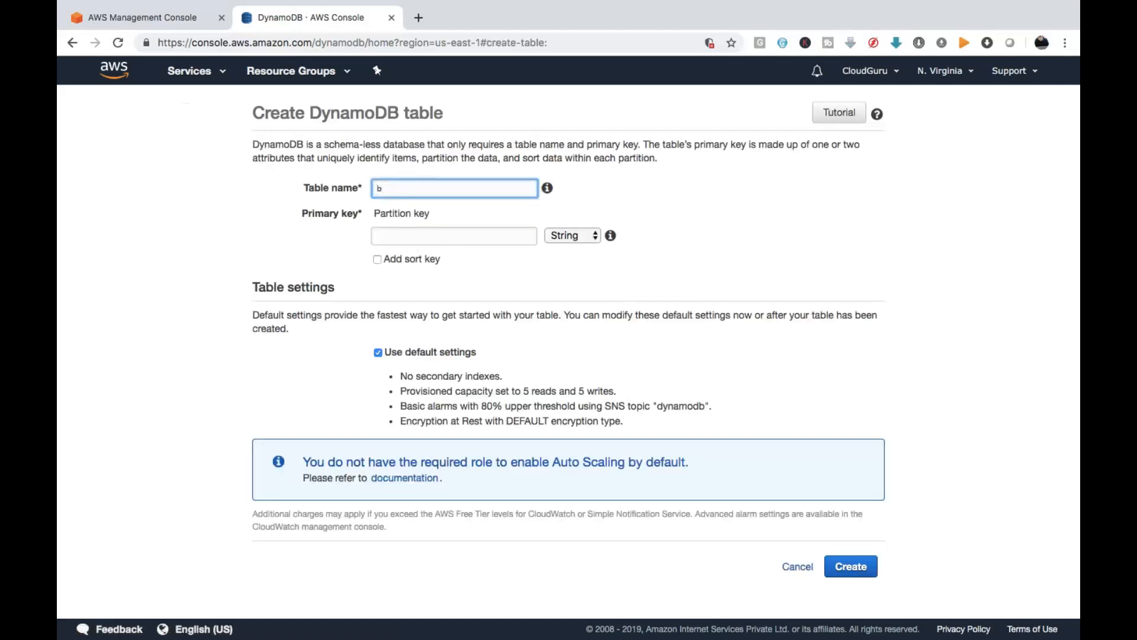
pyautogui.write('lack-table')
pyautogui.click(418, 236)
pyautogui.write('r')
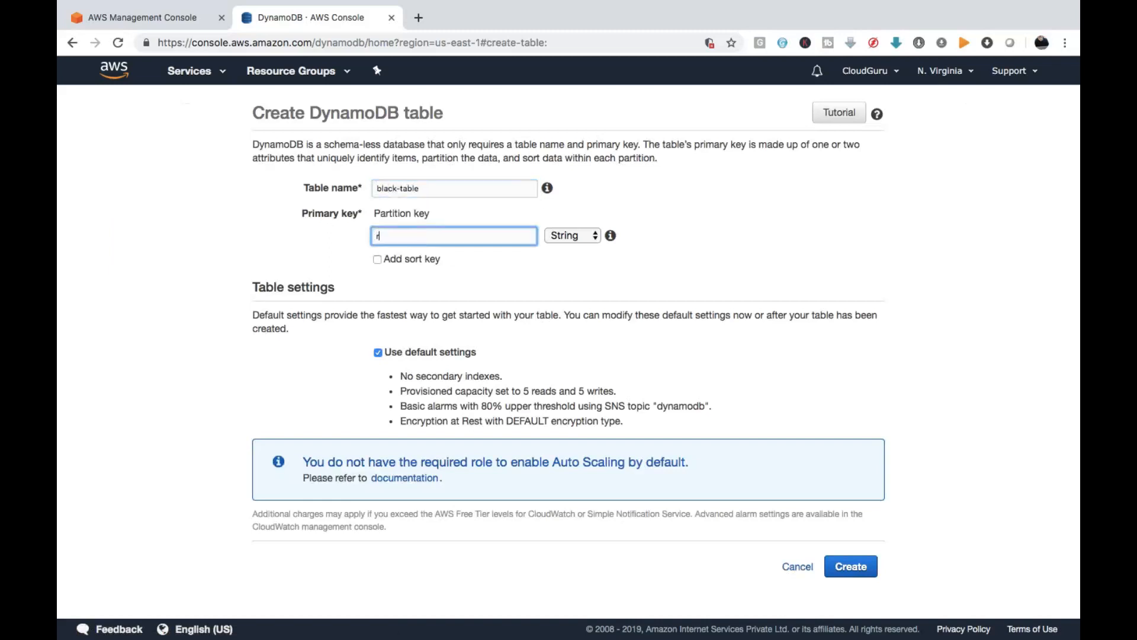
pyautogui.write('ecovery')
pyautogui.click(867, 568)
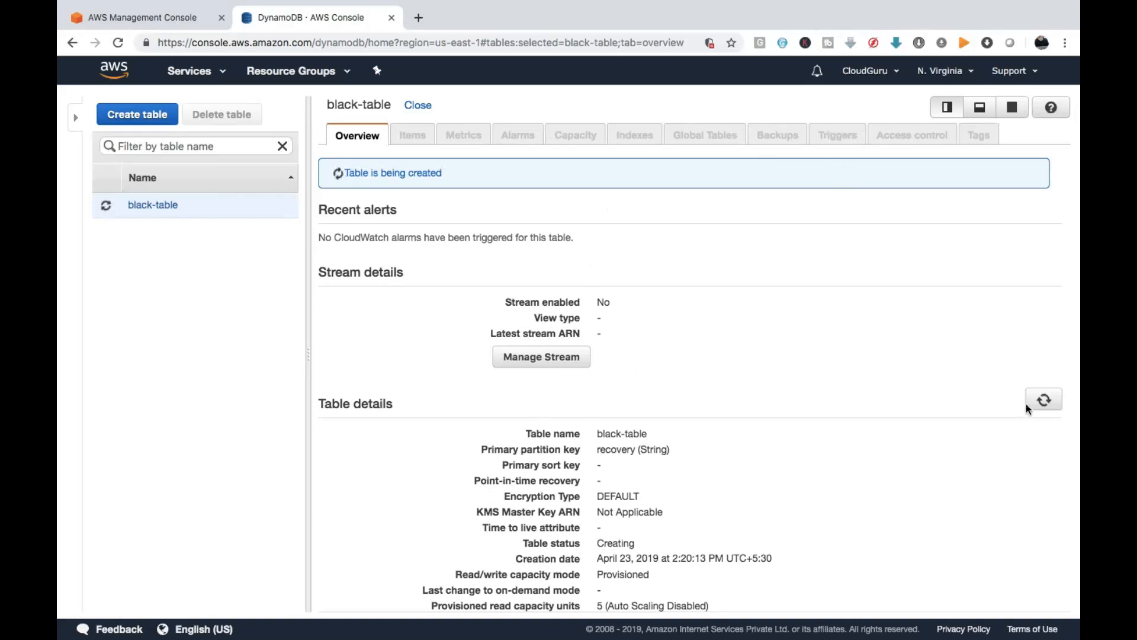
pyautogui.click(1044, 399)
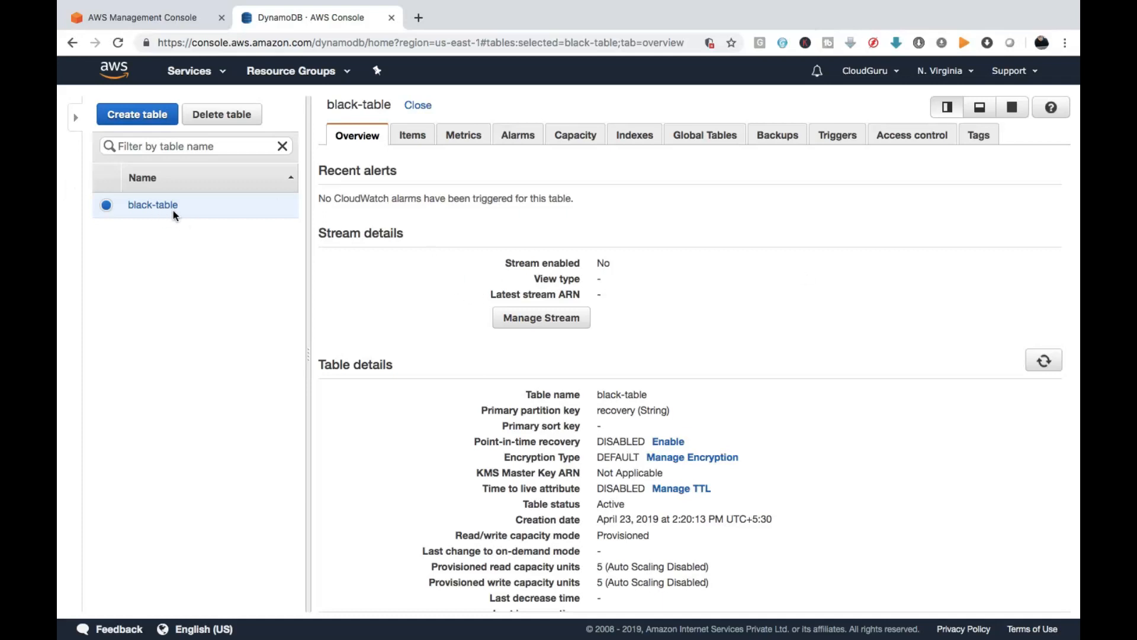
# Step: Check black-table's backups and start a new item in the table with the recovery value data
pyautogui.click(777, 136)
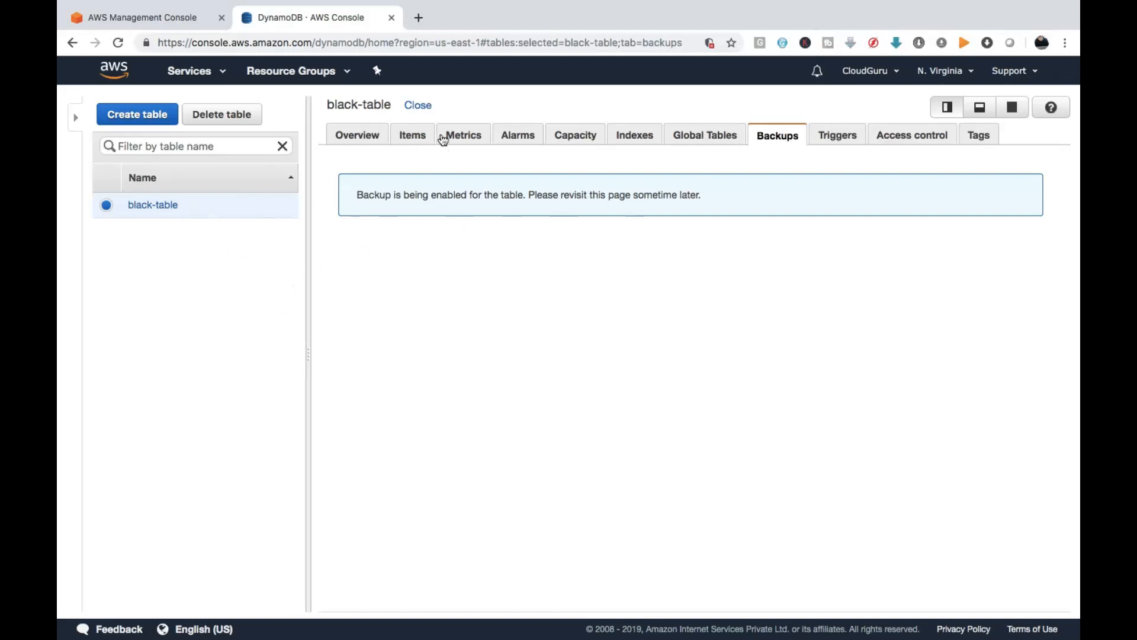
pyautogui.click(414, 137)
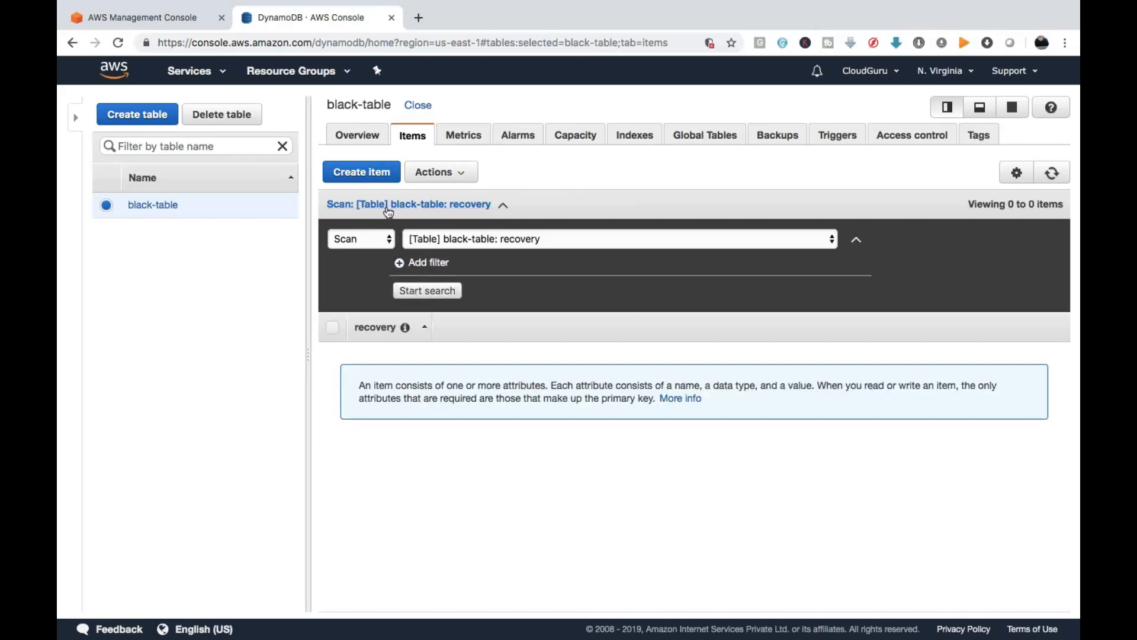
pyautogui.click(362, 173)
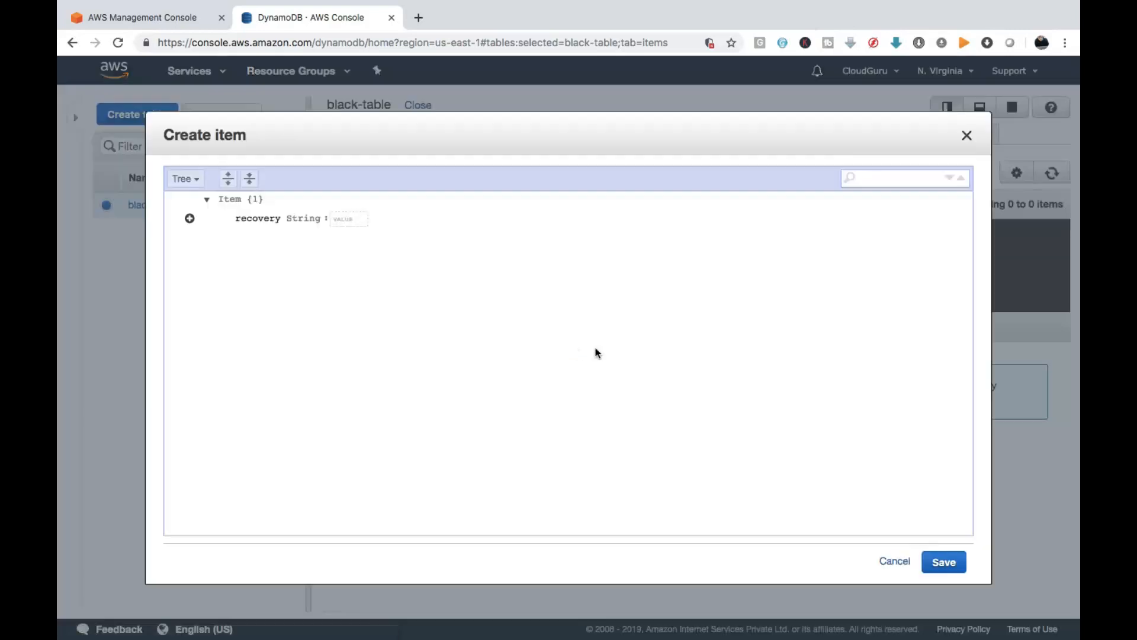
pyautogui.click(354, 219)
pyautogui.write('data')
# Step: Insert a string attribute named firstname with the value test into the new item
pyautogui.click(190, 218)
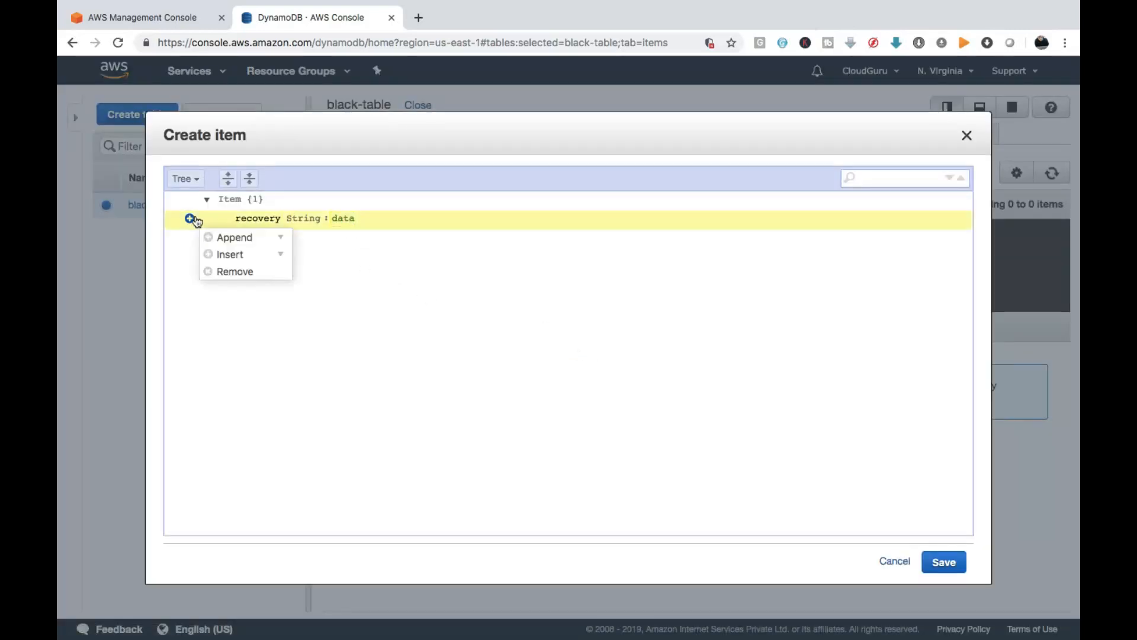
pyautogui.moveTo(243, 255)
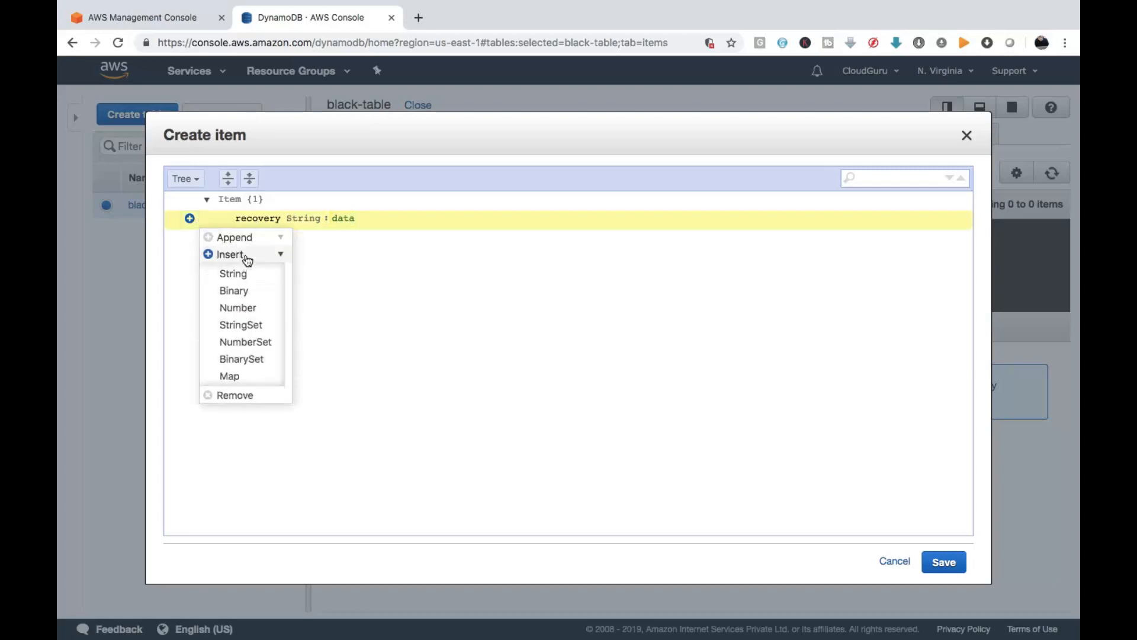
pyautogui.click(245, 284)
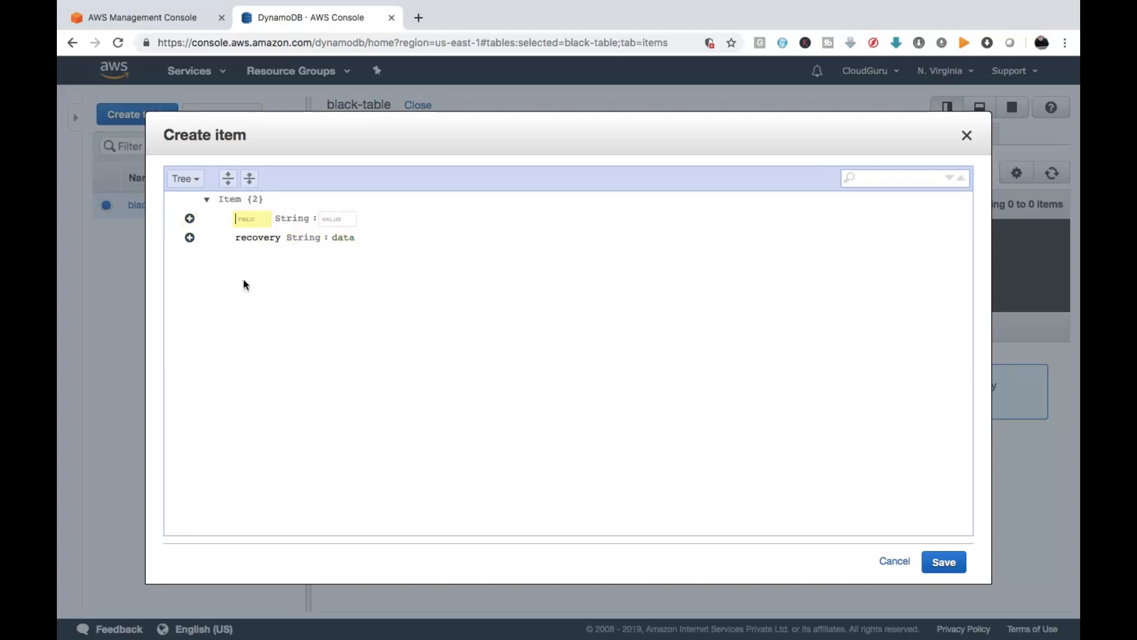
pyautogui.write('firstname')
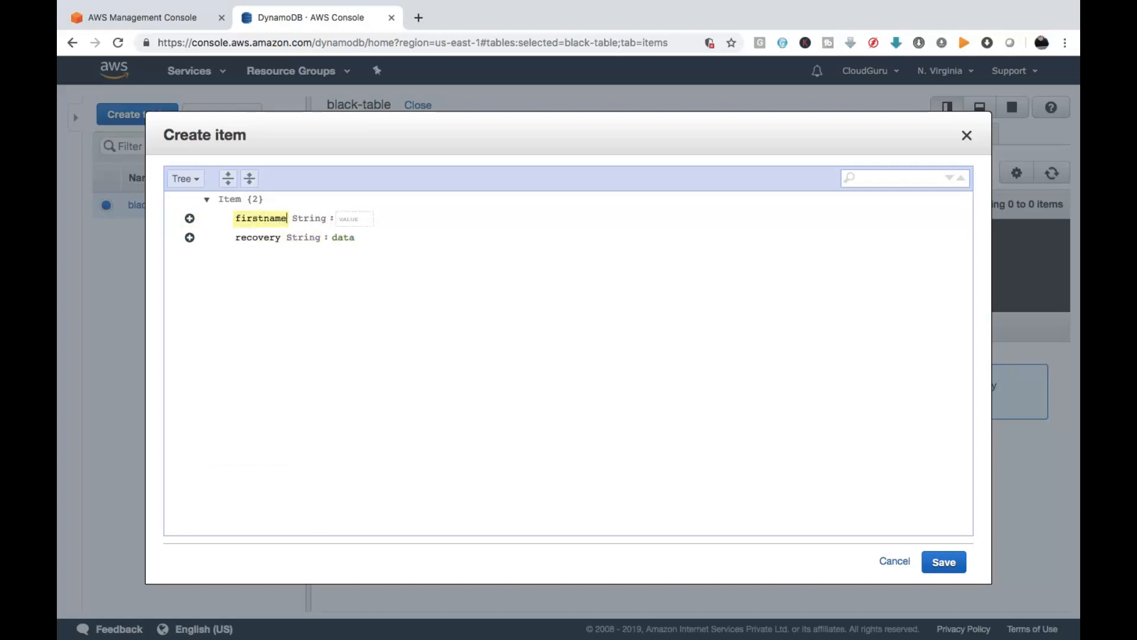
pyautogui.press('Tab')
pyautogui.write('test')
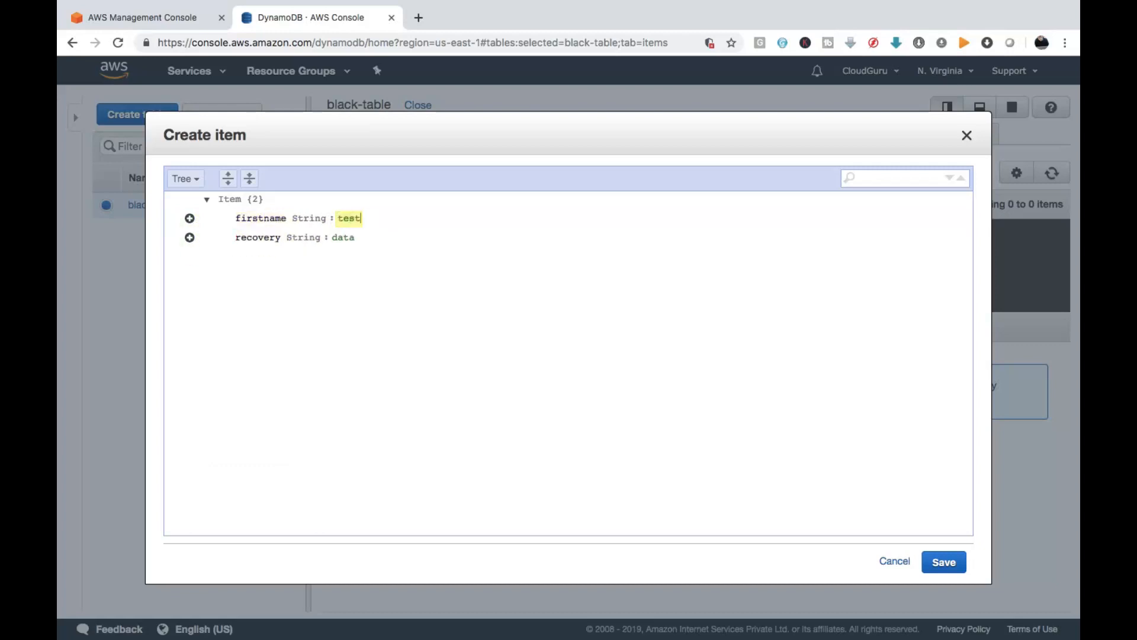
# Step: Insert a string attribute named lastname with the value xyz and save the item
pyautogui.click(190, 221)
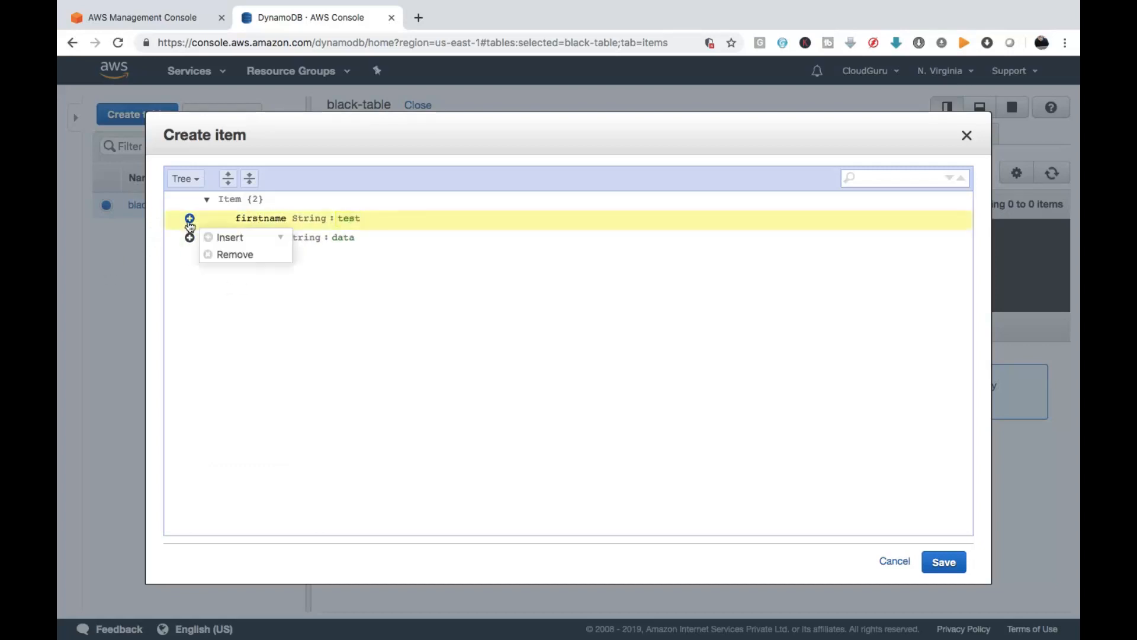
pyautogui.click(227, 238)
pyautogui.click(246, 261)
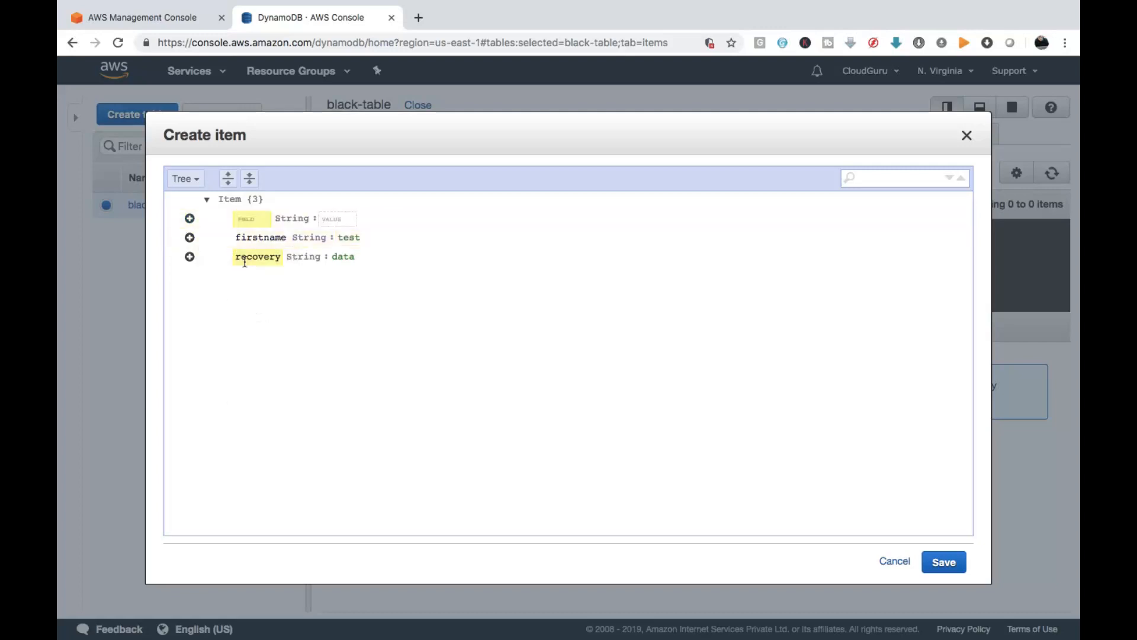
pyautogui.write('lastname')
pyautogui.click(344, 220)
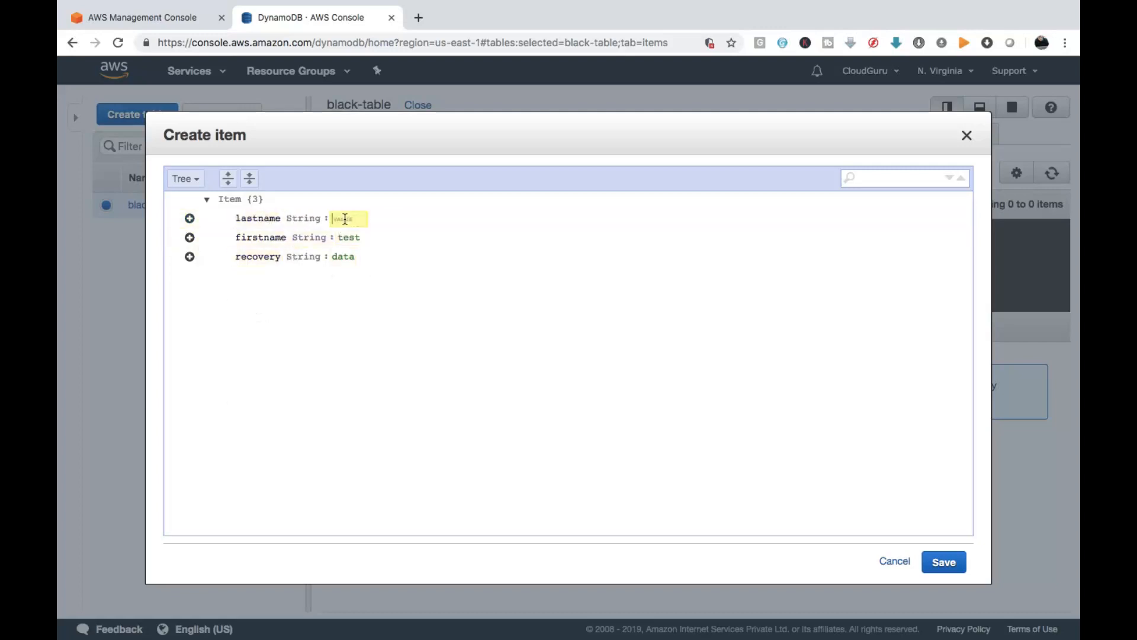
pyautogui.write('xyz')
pyautogui.click(945, 561)
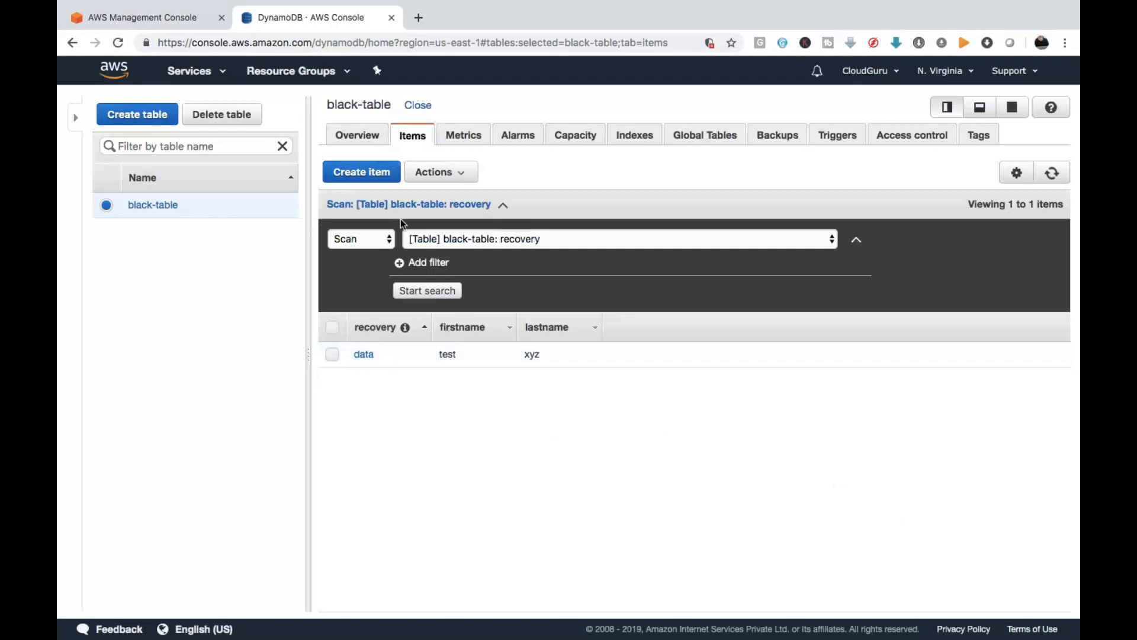
# Step: Select the saved item in black-table and recheck the table's backups page
pyautogui.moveTo(547, 359)
pyautogui.click(332, 327)
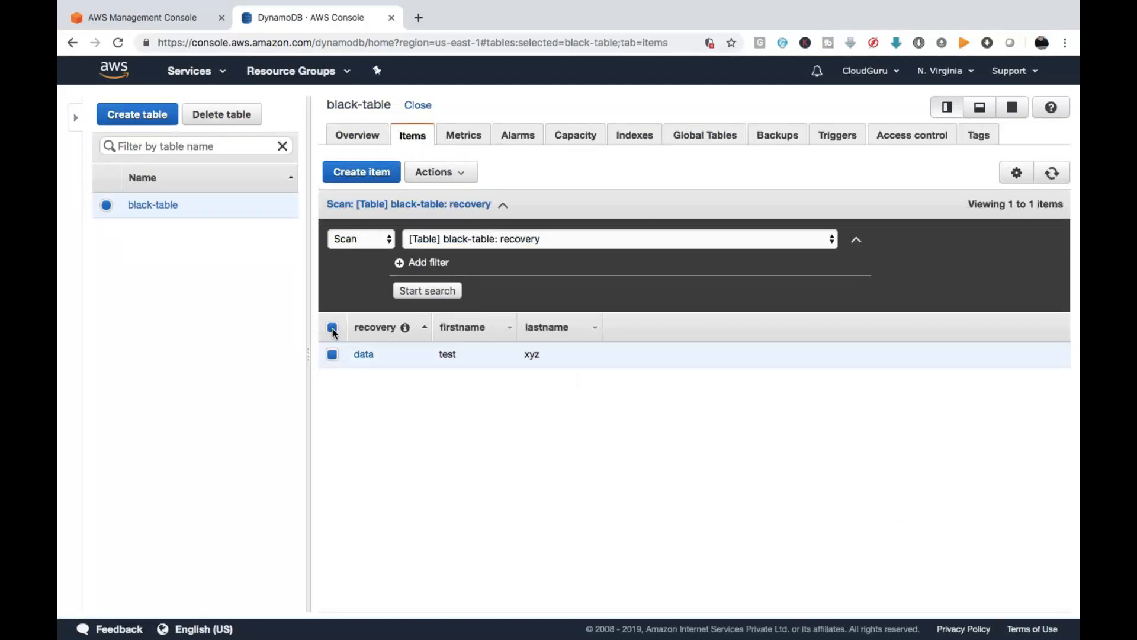
pyautogui.click(783, 134)
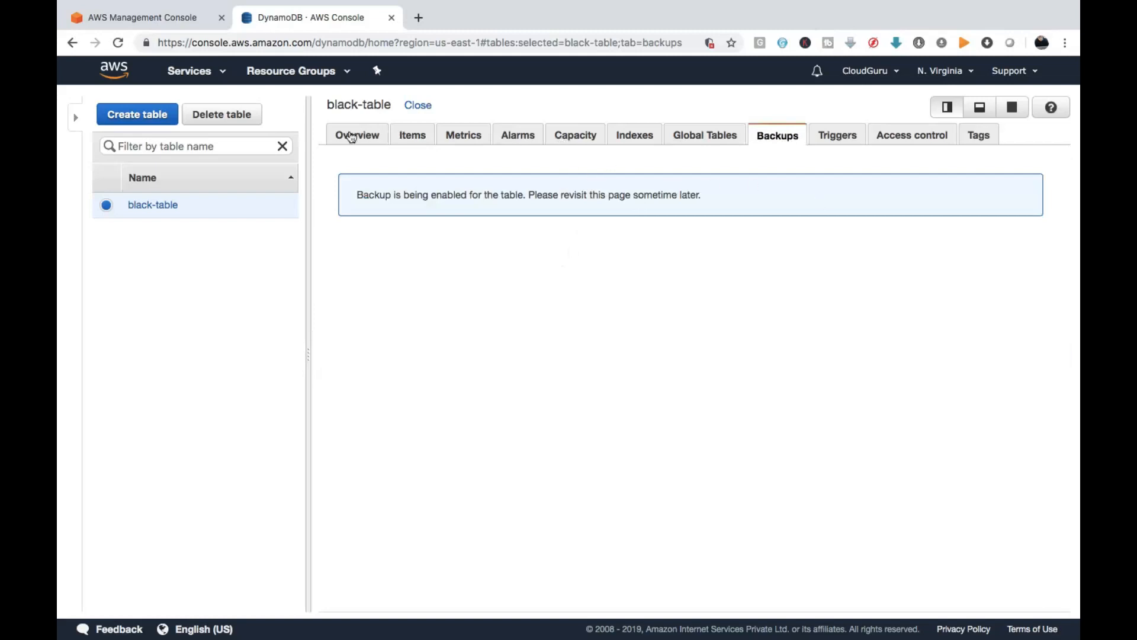
pyautogui.click(352, 137)
pyautogui.click(790, 136)
# Step: Select test-backup in DynamoDB's account-wide backup list and open its restore form
pyautogui.click(196, 70)
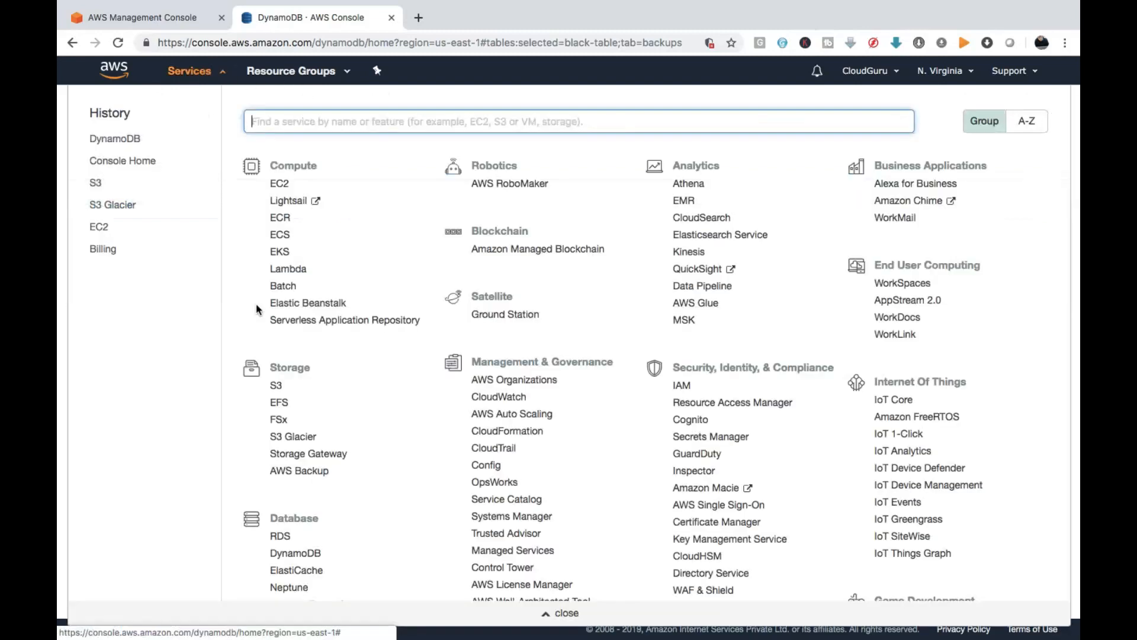
pyautogui.click(292, 556)
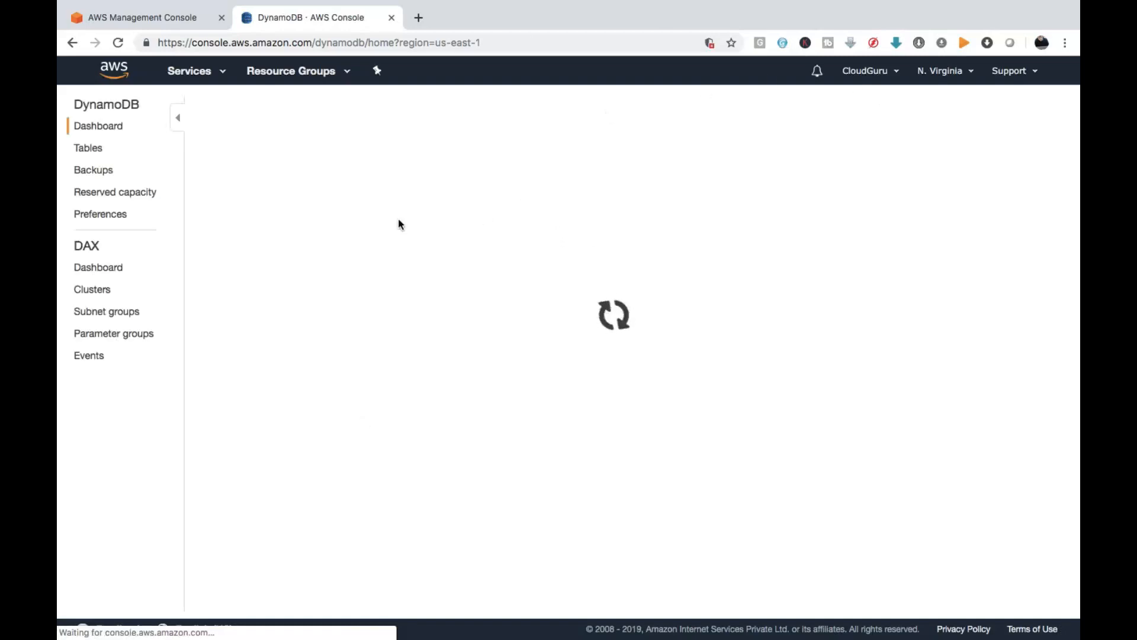
pyautogui.click(91, 173)
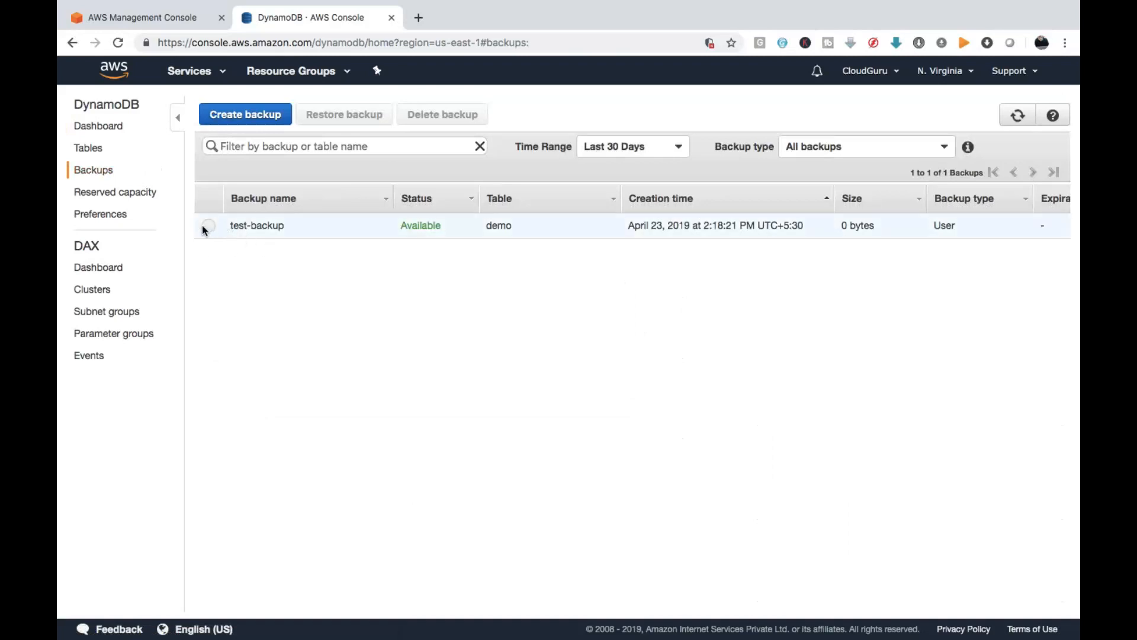
pyautogui.click(205, 228)
pyautogui.click(348, 118)
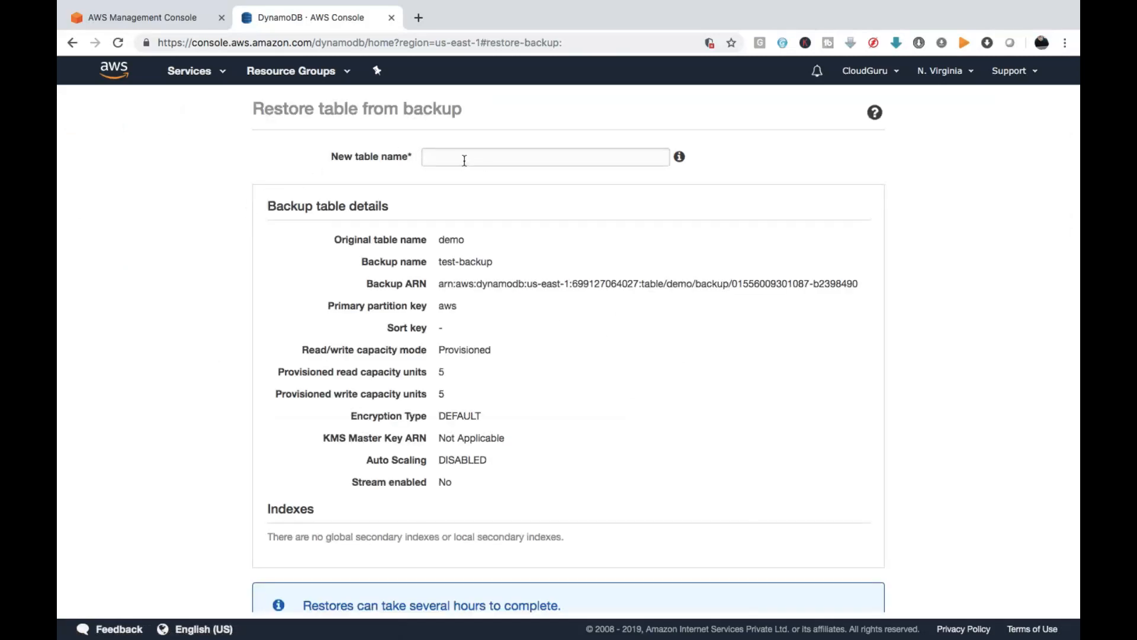
# Step: Restore the backup to a new table named from-backup and dismiss the browser notification
pyautogui.click(464, 160)
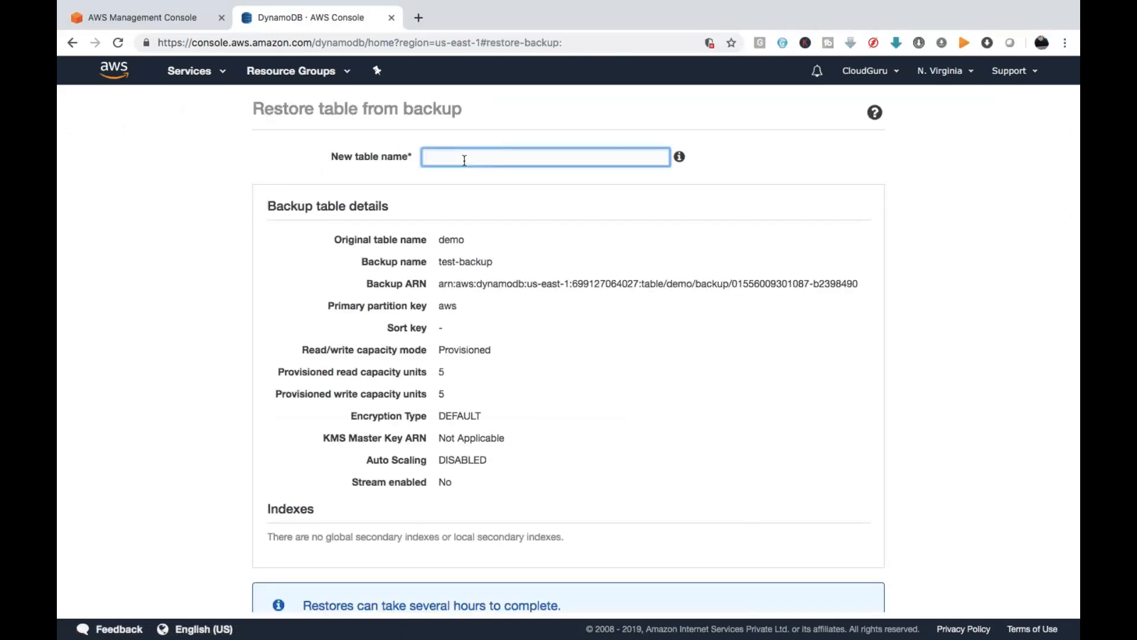
pyautogui.write('from-backup')
pyautogui.scroll(-2, 753, 186)
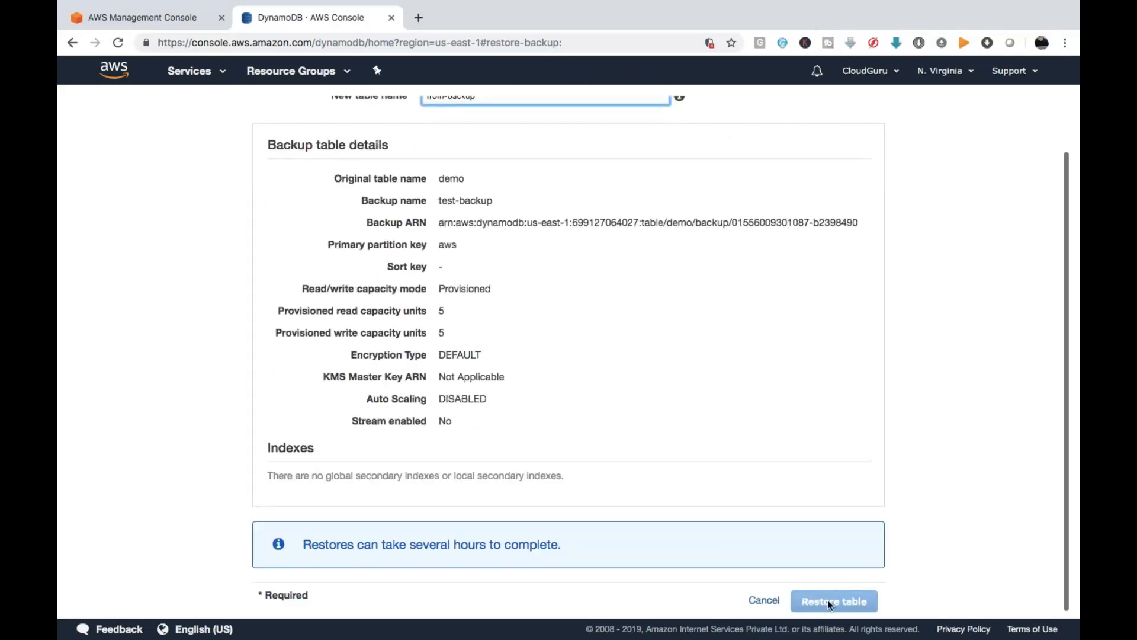
pyautogui.scroll(2, 602, 319)
pyautogui.click(728, 140)
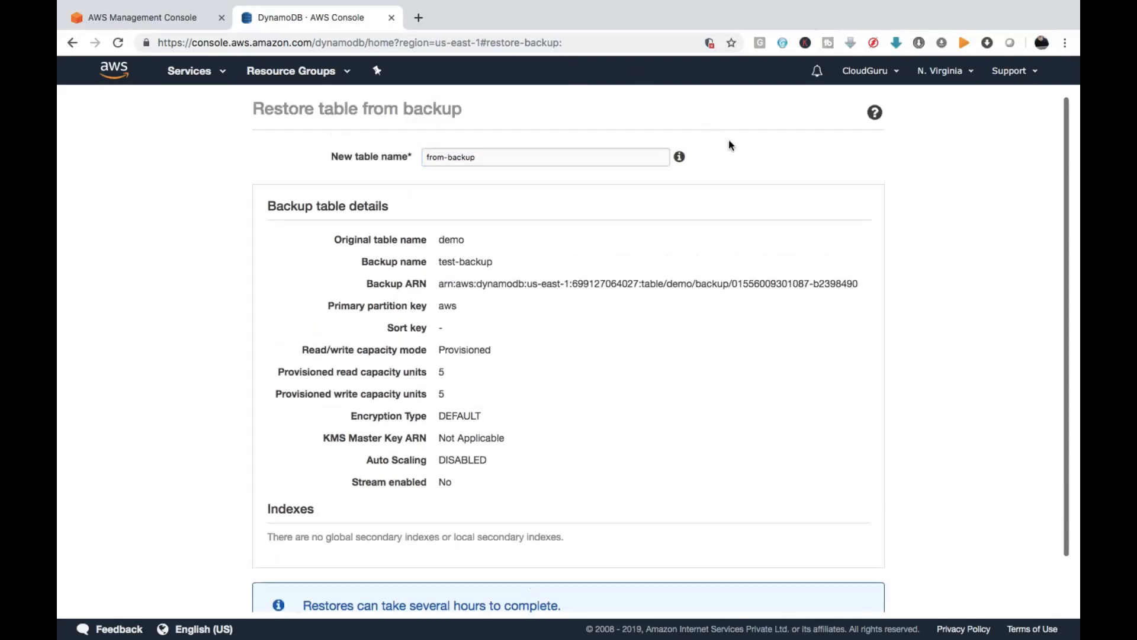
pyautogui.scroll(-2, 688, 400)
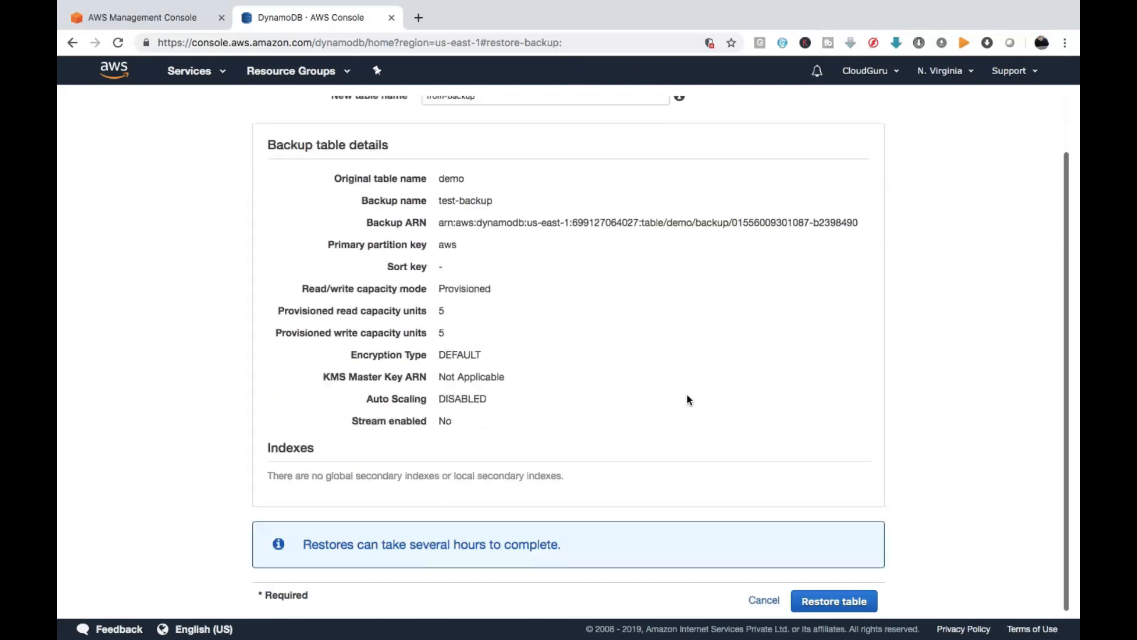
pyautogui.click(838, 605)
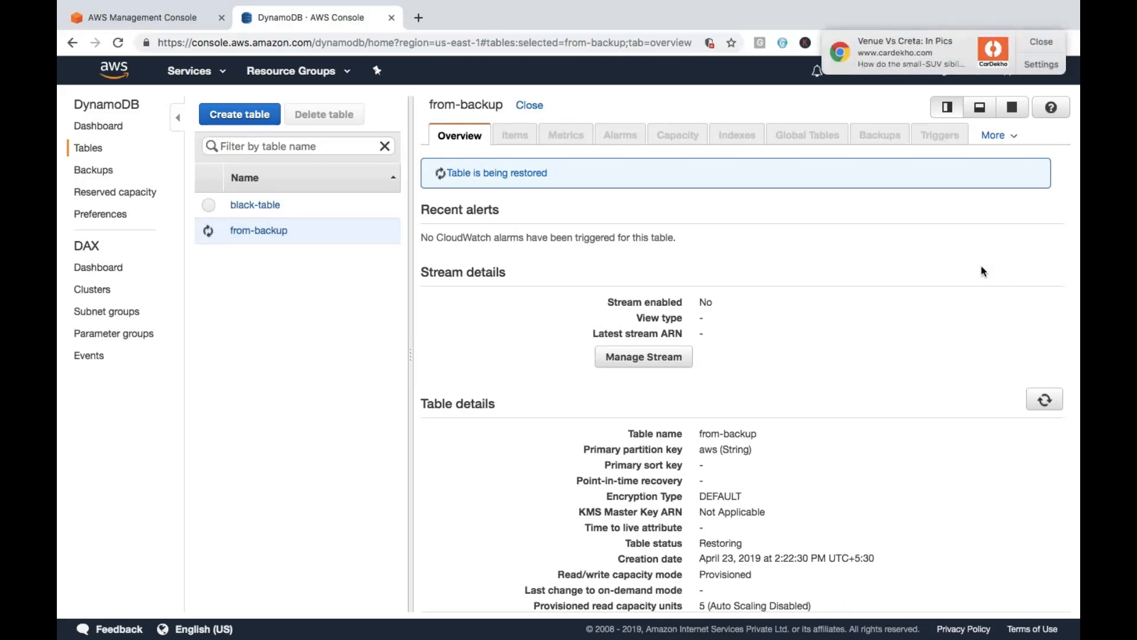
pyautogui.click(1039, 41)
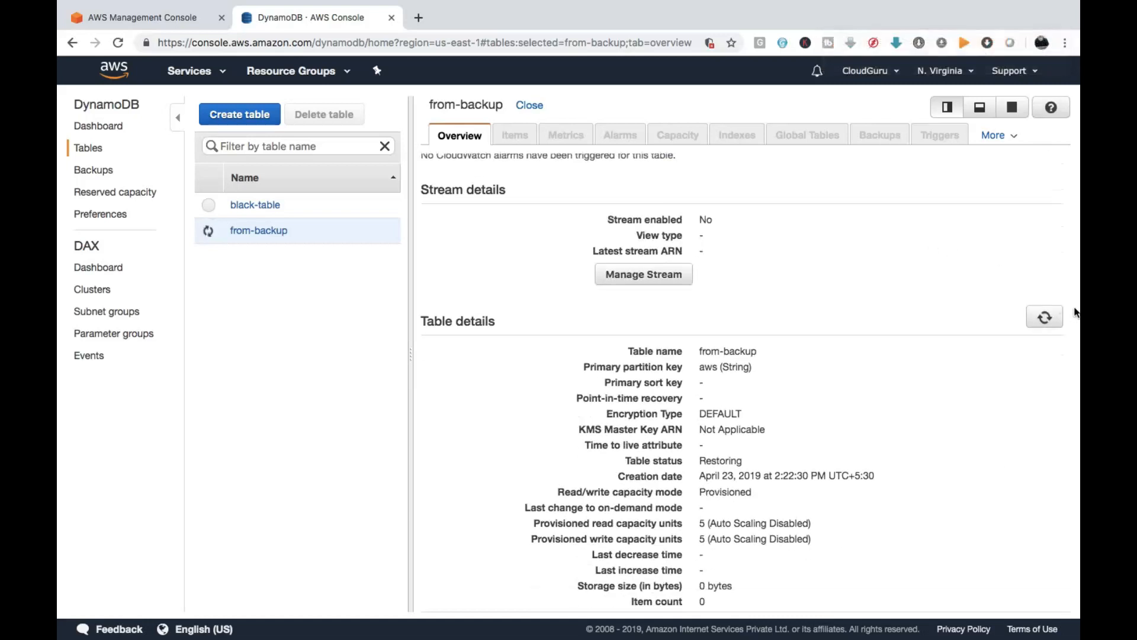
# Step: Refresh the from-backup table's details repeatedly and check its restore status
pyautogui.click(1045, 318)
pyautogui.click(1045, 319)
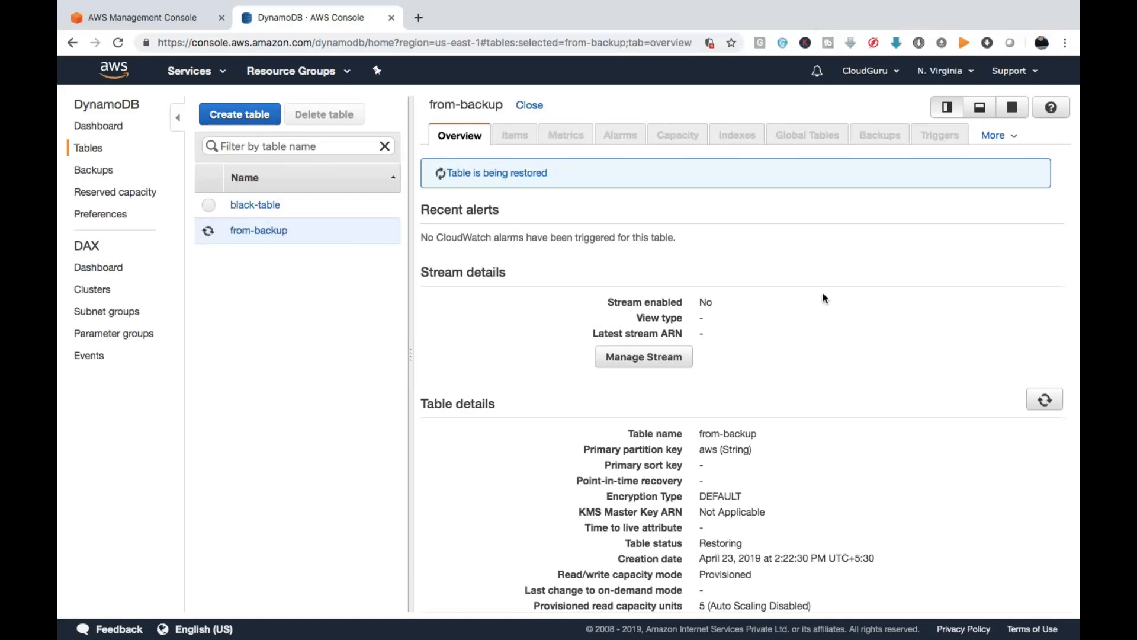
pyautogui.click(1051, 408)
pyautogui.click(1046, 403)
pyautogui.click(1044, 400)
pyautogui.scroll(-3, 497, 310)
pyautogui.scroll(3, 497, 311)
# Step: Return to the full DynamoDB table list by way of the dashboard and examine all its columns, including capacity and encryption
pyautogui.click(85, 126)
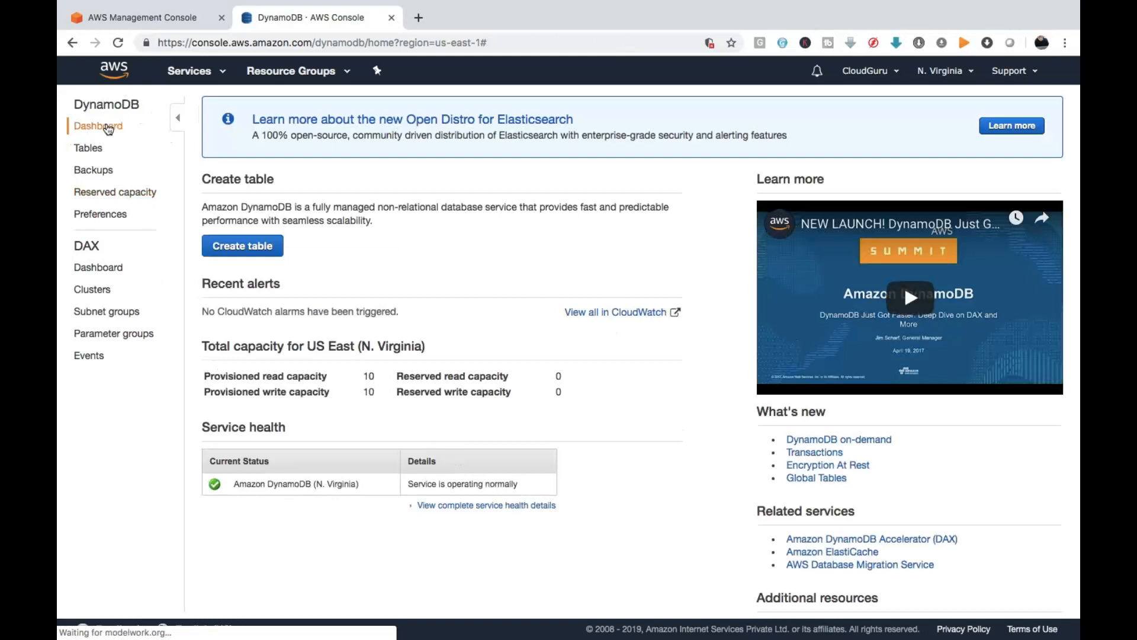
pyautogui.click(90, 151)
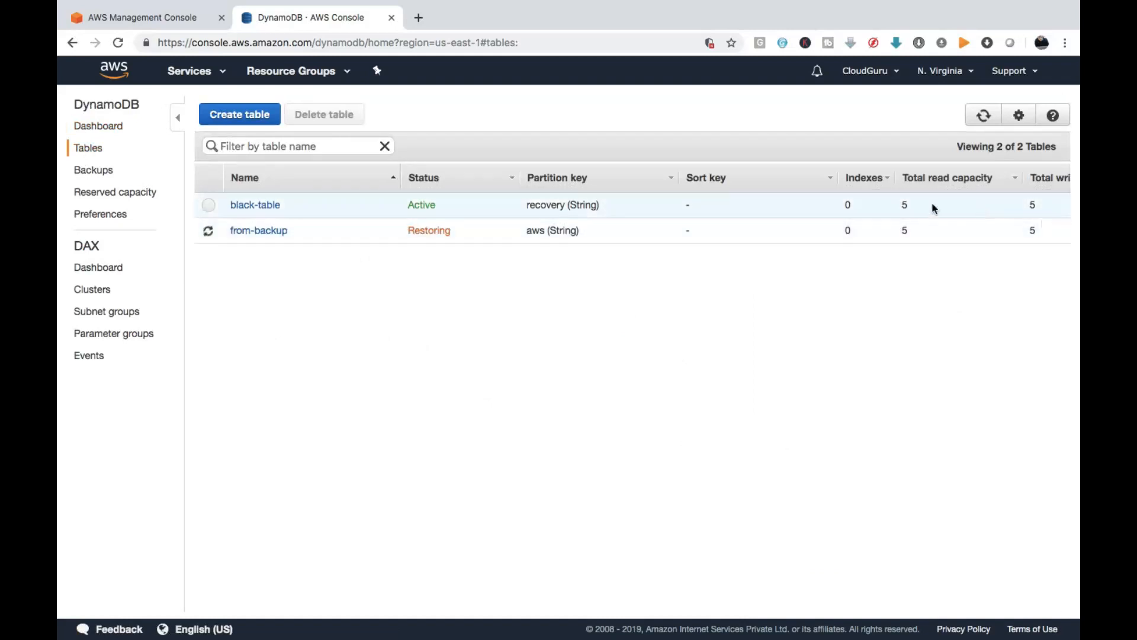
pyautogui.hscroll(5, 1048, 204)
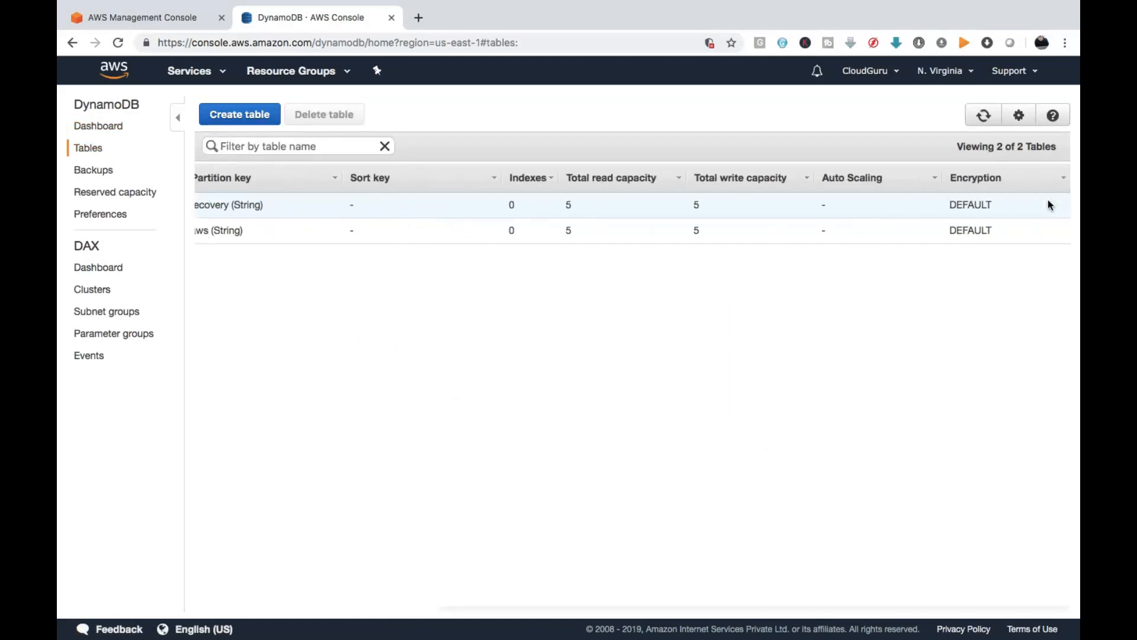
pyautogui.hscroll(-5, 942, 214)
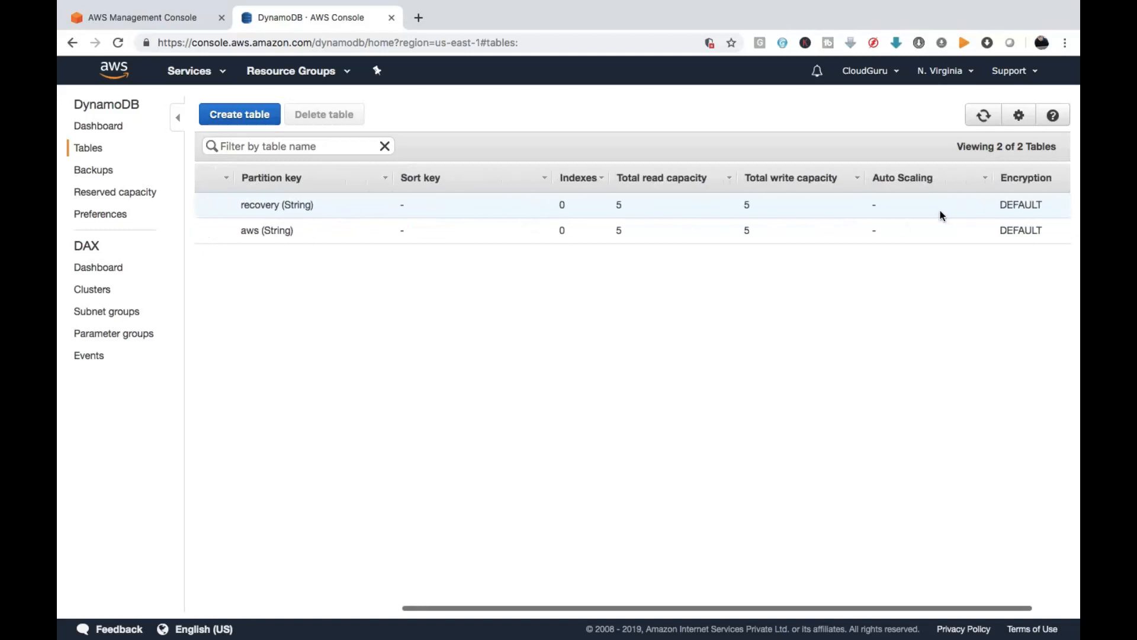
pyautogui.hscroll(-3, 940, 211)
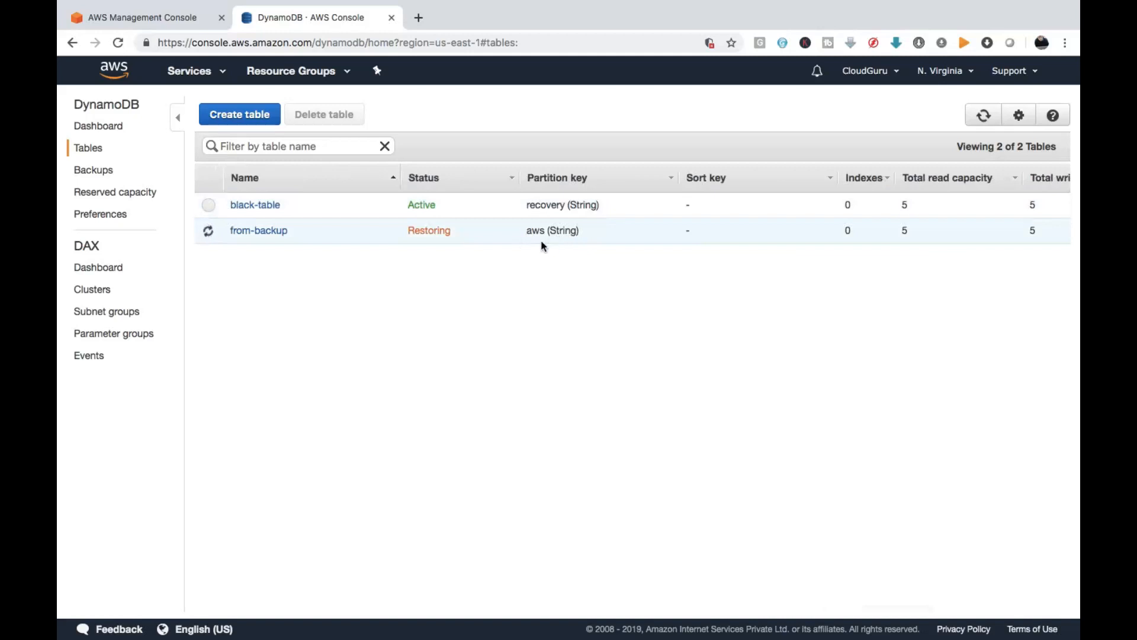
# Step: Refresh the full table list repeatedly to monitor the status of from-backup
pyautogui.click(979, 117)
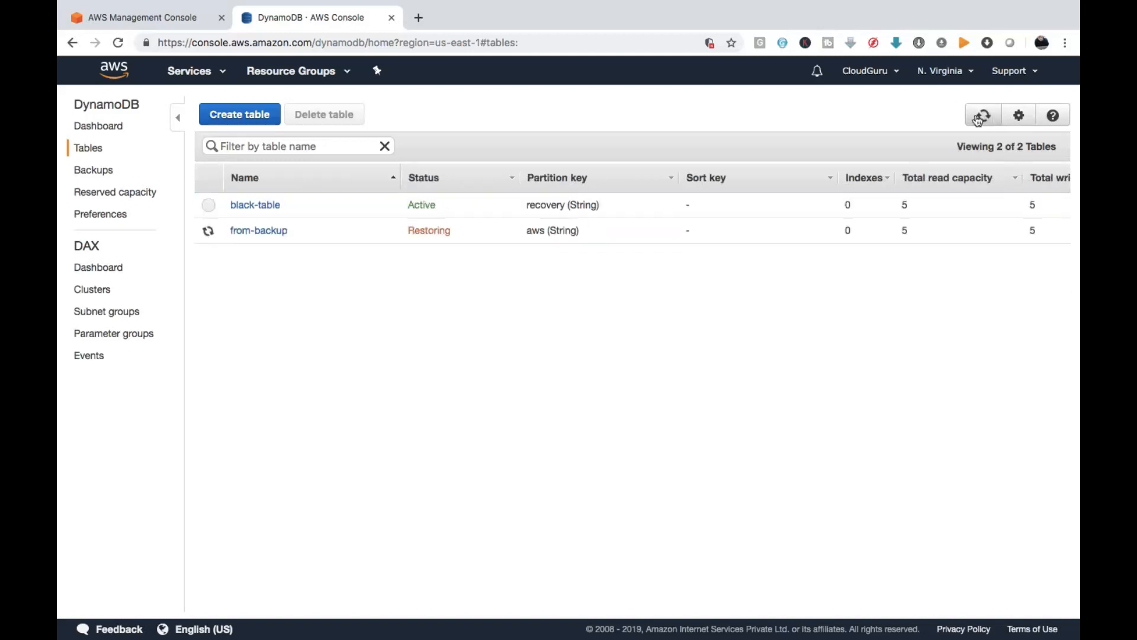
pyautogui.click(979, 117)
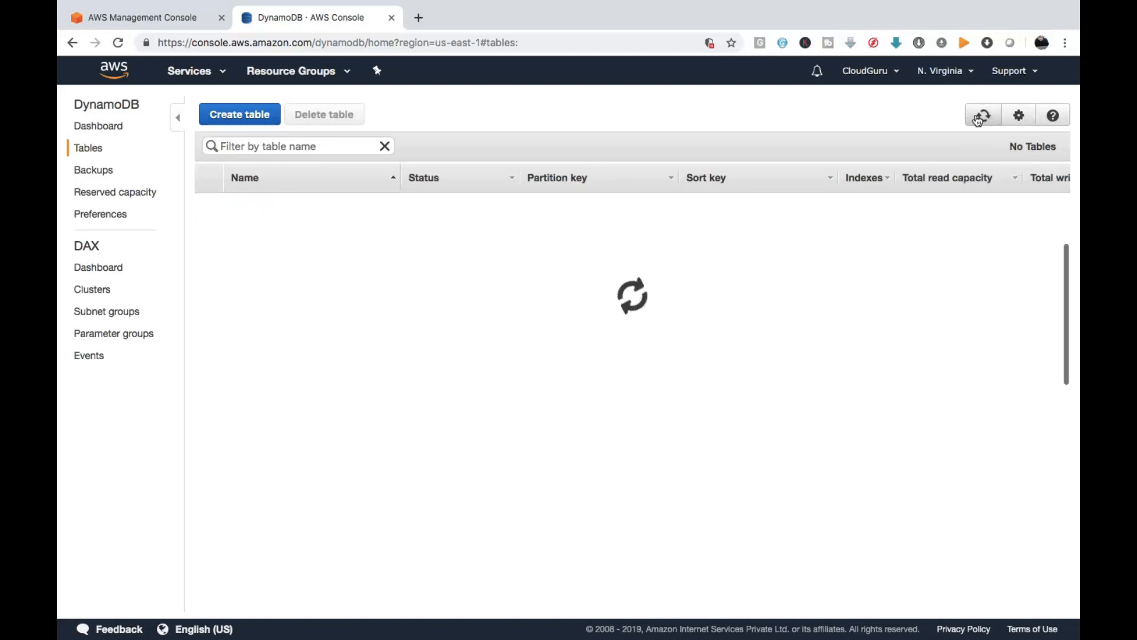
pyautogui.click(979, 117)
pyautogui.click(979, 118)
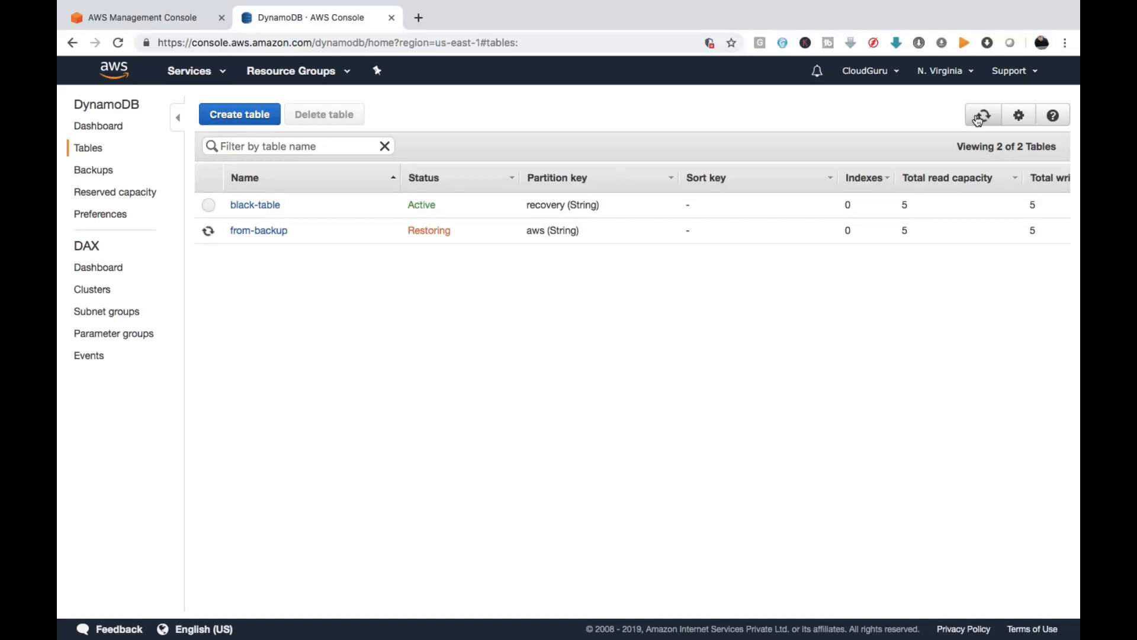
pyautogui.click(978, 120)
pyautogui.click(978, 120)
# Step: View the items stored in black-table, deselect the table and refresh the table list
pyautogui.click(209, 206)
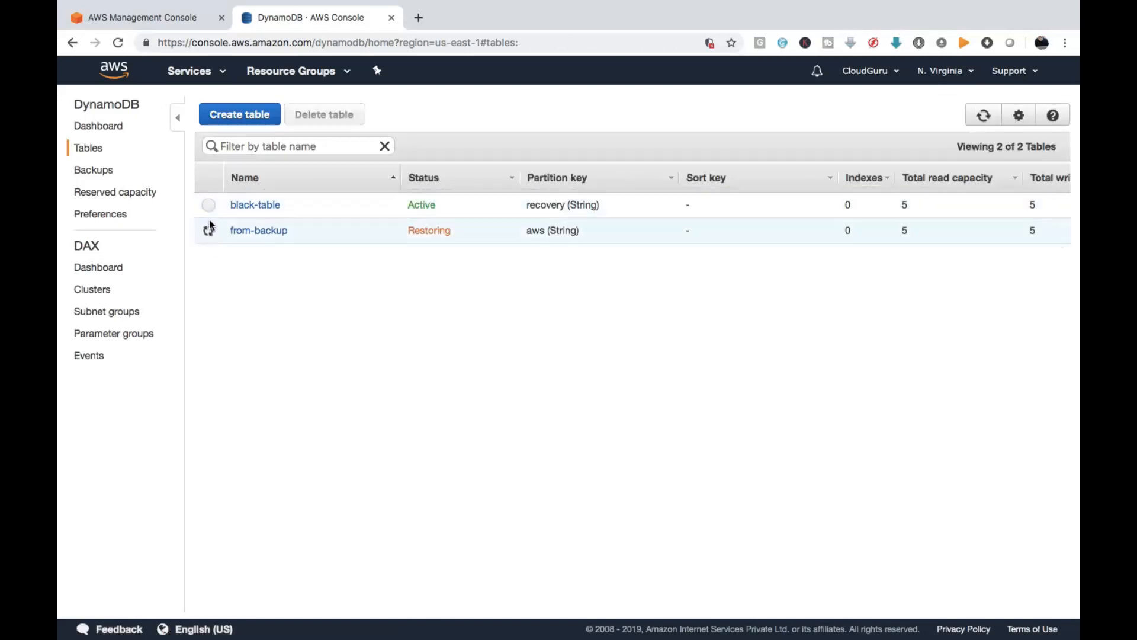
pyautogui.click(209, 206)
pyautogui.click(517, 139)
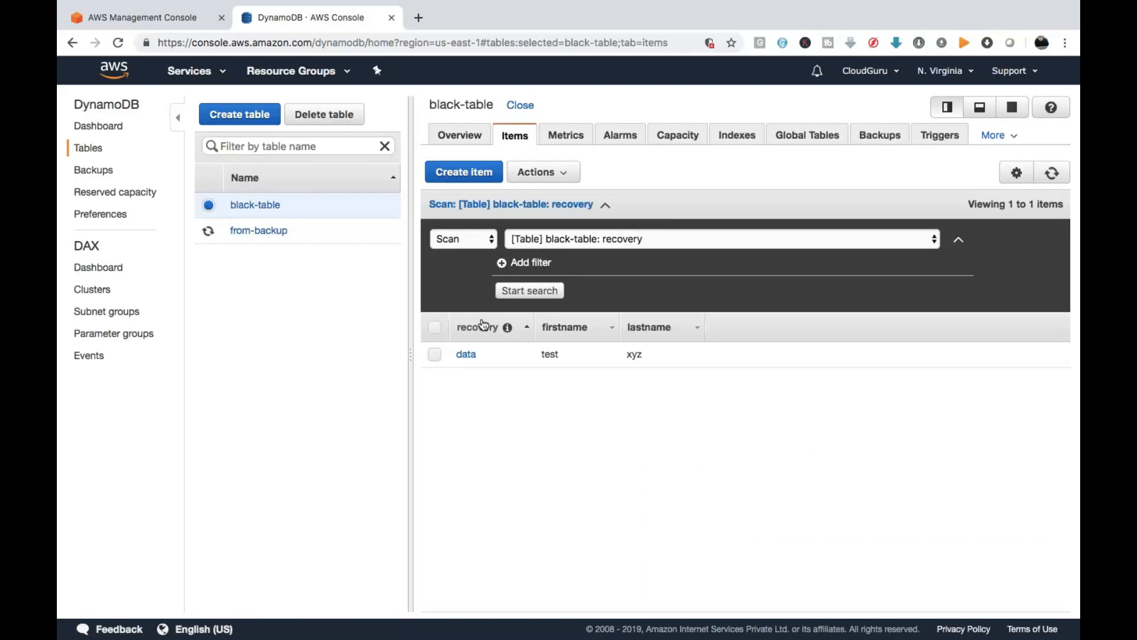
pyautogui.click(208, 205)
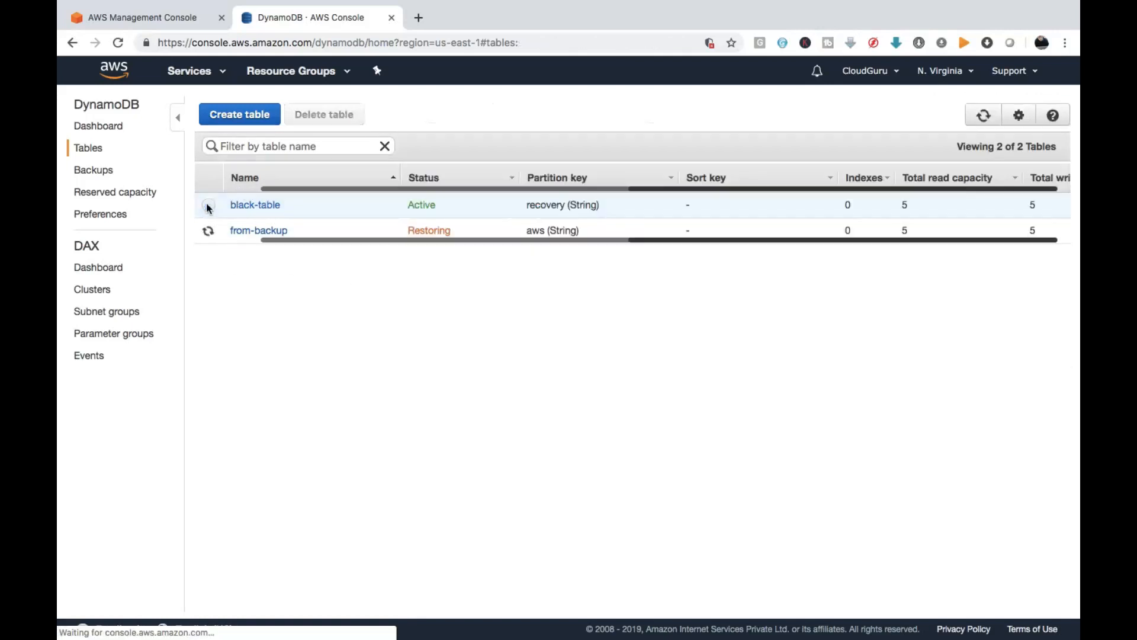
pyautogui.click(984, 117)
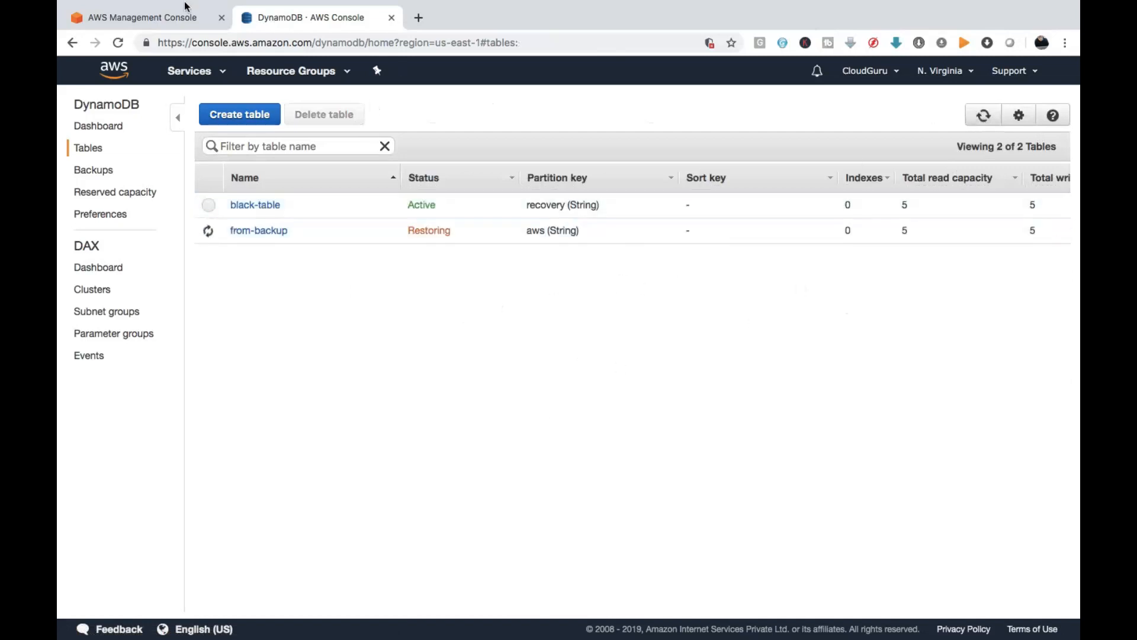
# Step: Switch to the Pages document and review the notes on Amazon DynamoDB
pyautogui.click(163, 18)
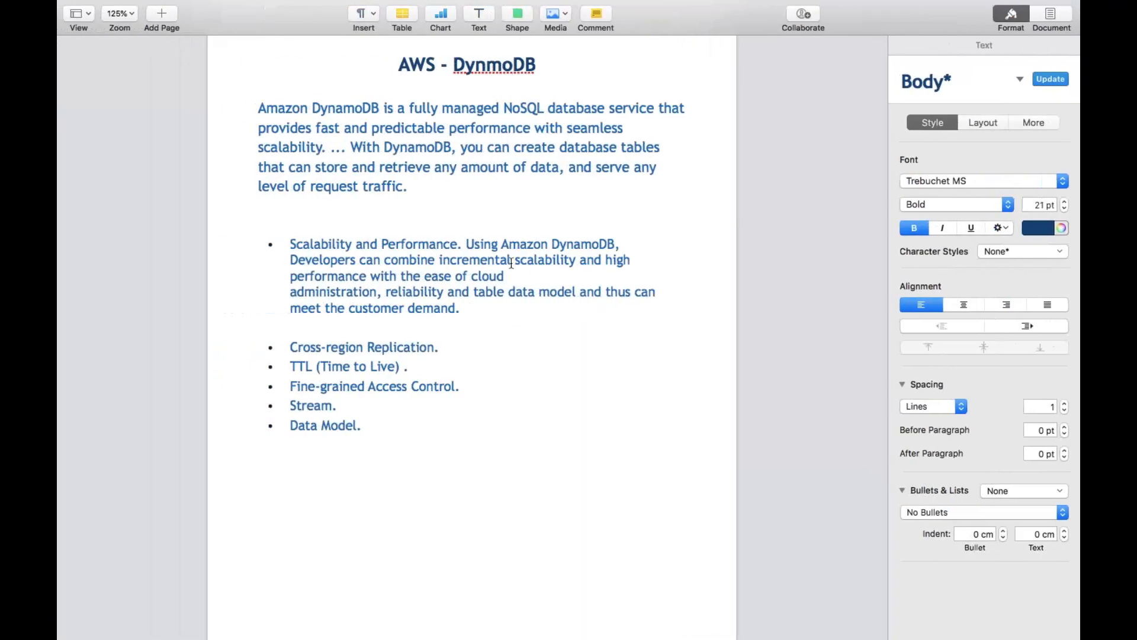
pyautogui.scroll(6, 511, 263)
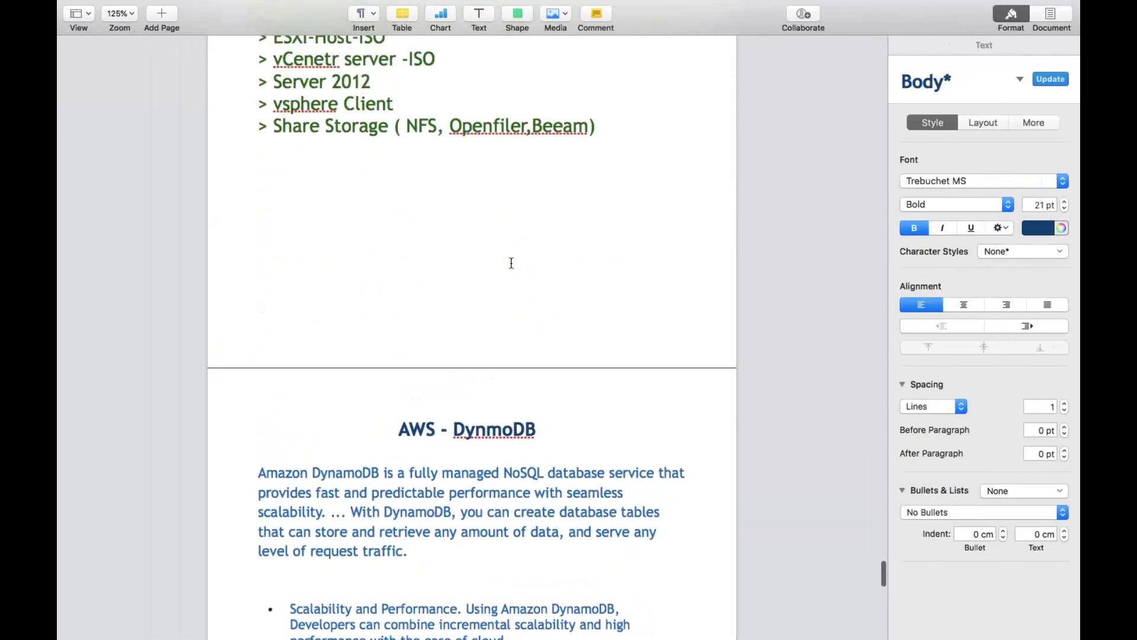
pyautogui.scroll(-4, 511, 263)
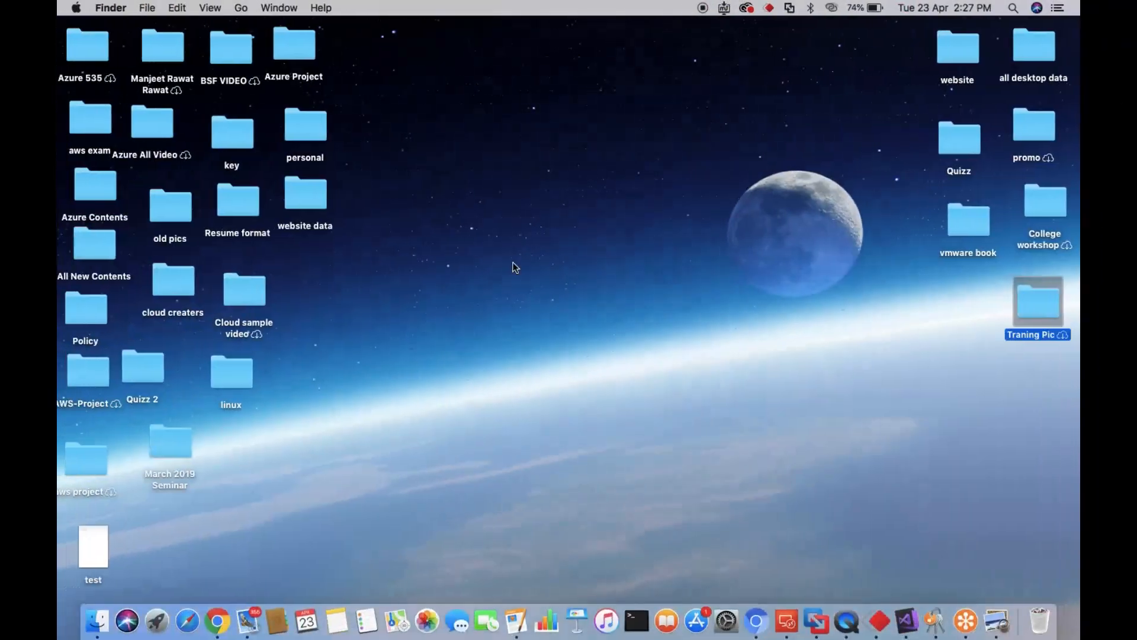
# Step: Switch back to the DynamoDB console in Chrome and reload the table list to recheck from-backup
pyautogui.click(217, 624)
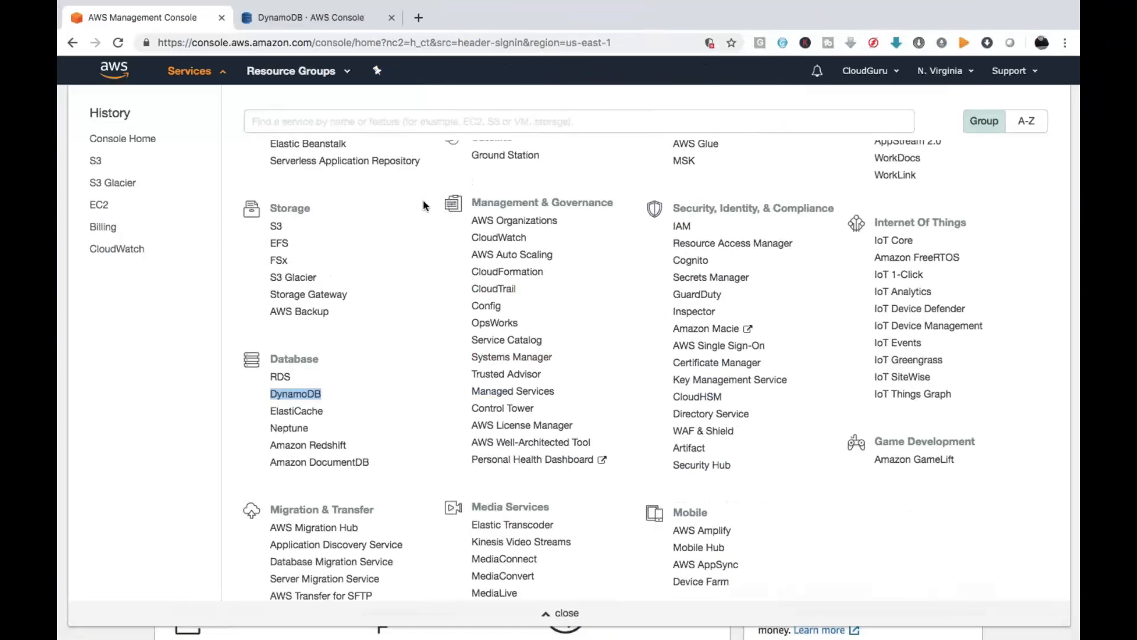
pyautogui.click(343, 18)
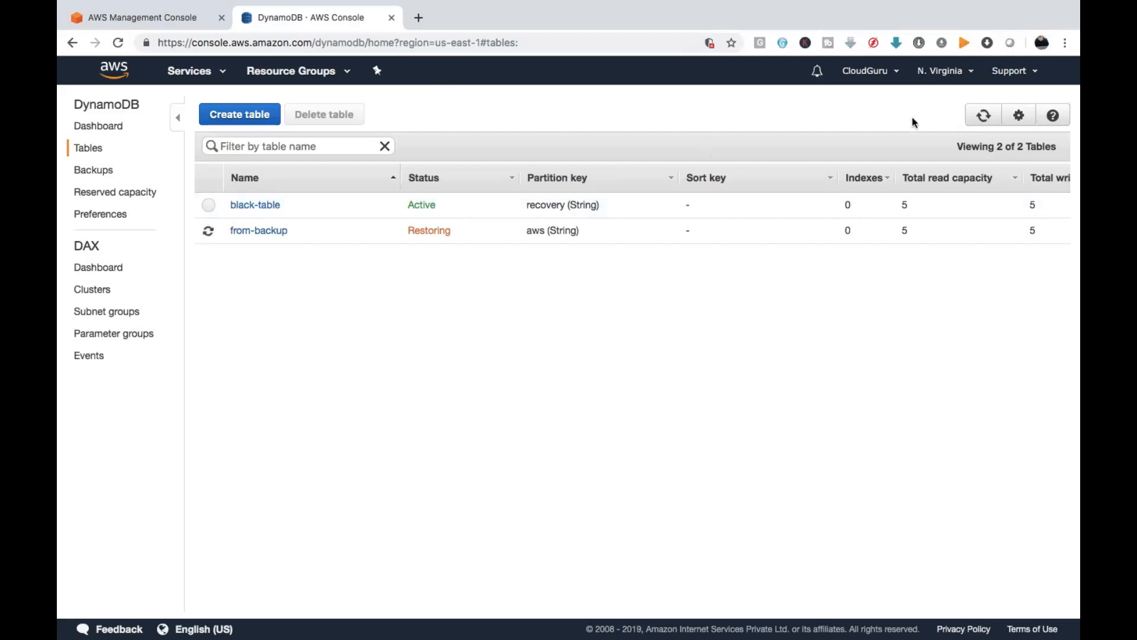
pyautogui.click(985, 117)
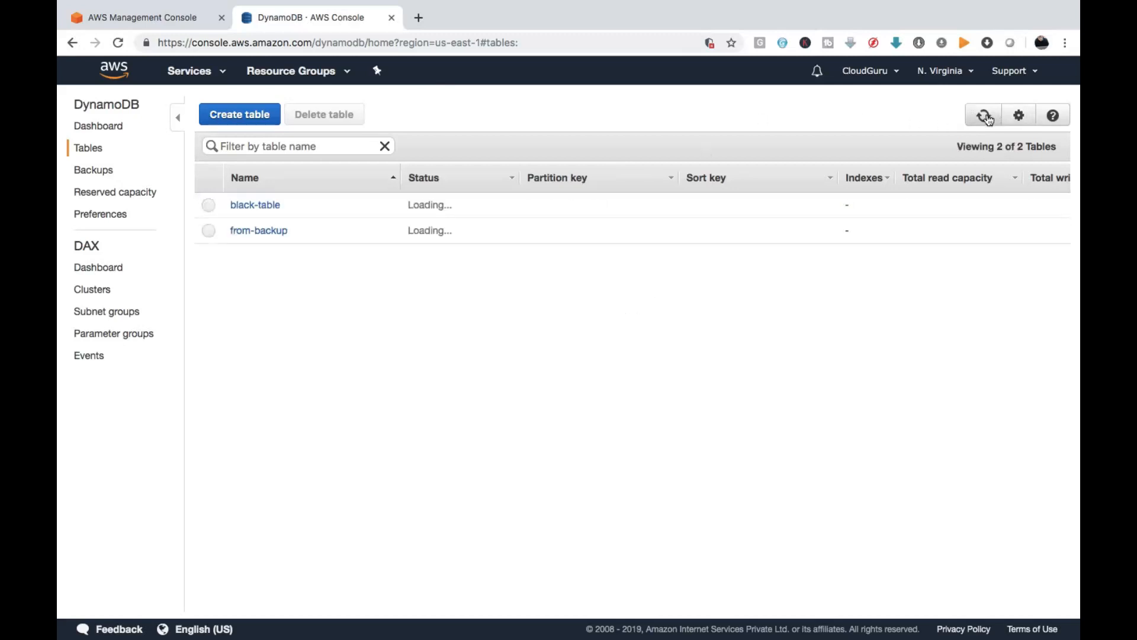